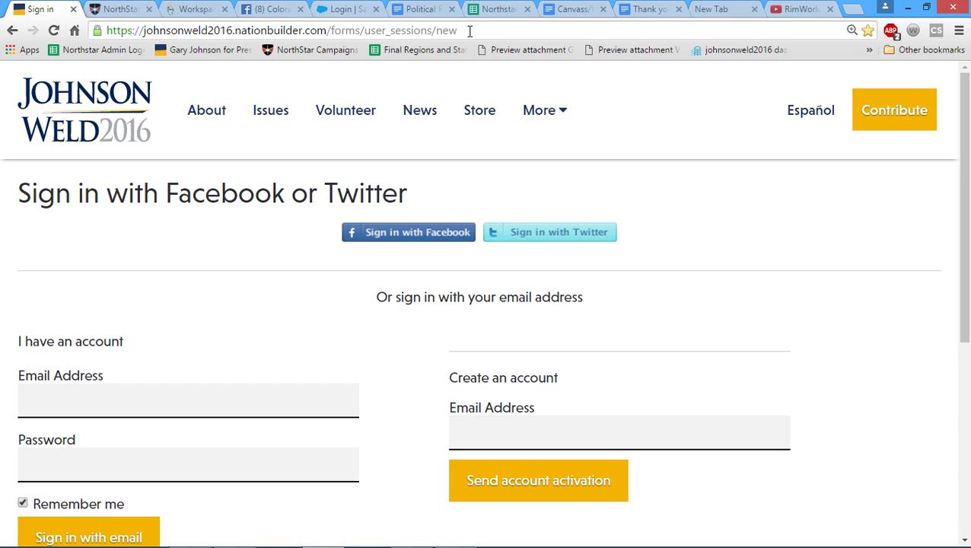
- Sign in with Facebook and load the admin dashboard at johnsonweld2016.nationbuilder.com/admin
{"action": "left_click", "coordinate": [414, 236]}
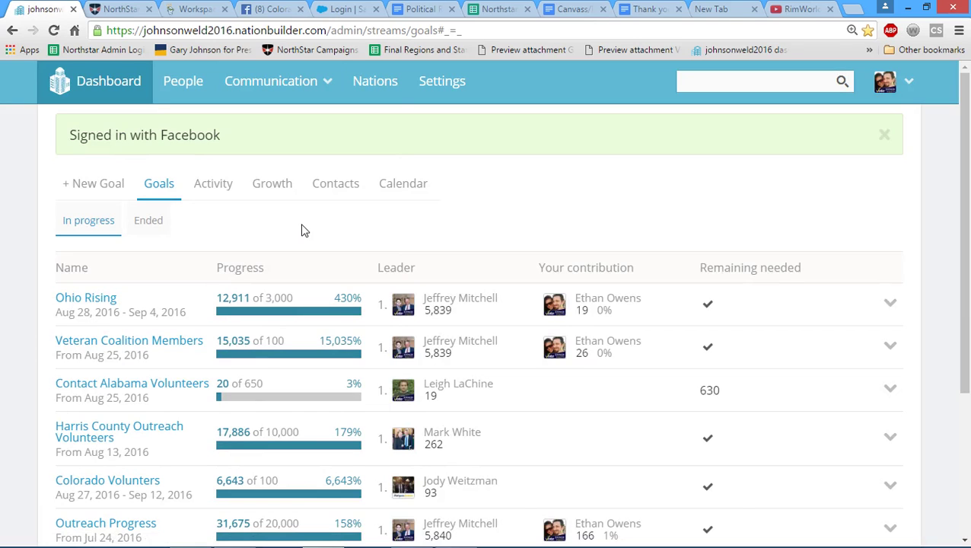
{"action": "left_click", "coordinate": [439, 29]}
{"action": "left_click", "coordinate": [438, 30]}
{"action": "left_click_drag", "start_coordinate": [439, 30], "coordinate": [335, 30]}
{"action": "key", "text": "BackSpace"}
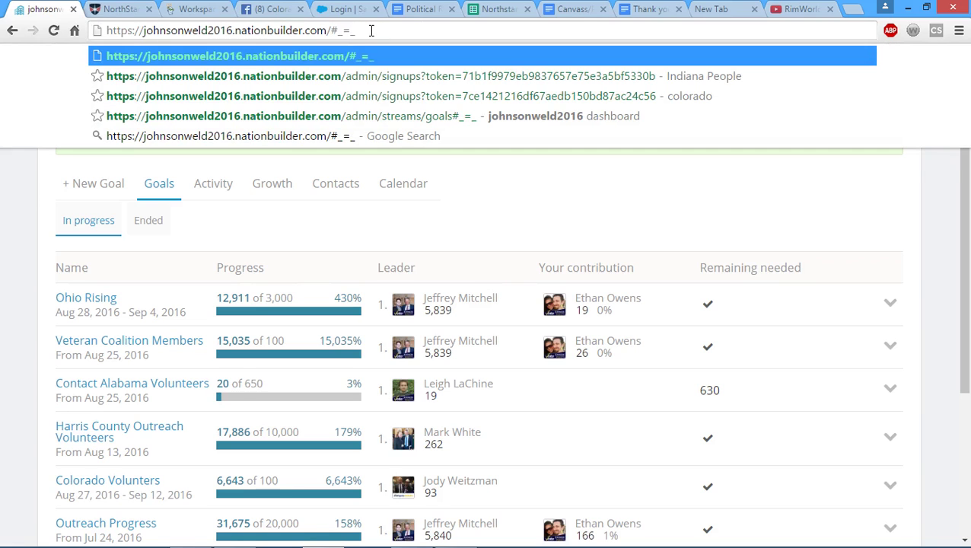
{"action": "key", "text": "BackSpace"}
{"action": "key", "text": "BackSpace"}
{"action": "key", "text": "BackSpace"}
{"action": "key", "text": "BackSpace"}
{"action": "type", "text": "admi"}
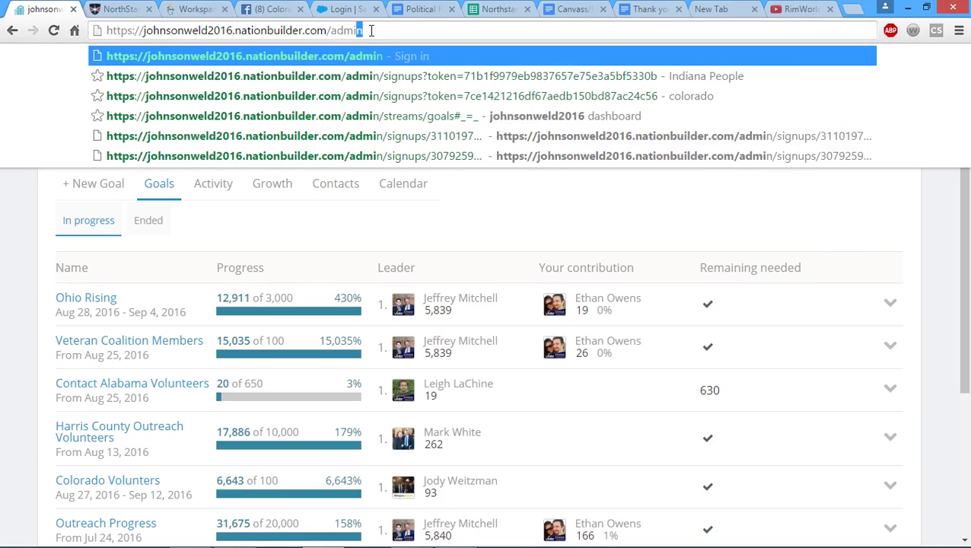
{"action": "type", "text": "n"}
{"action": "key", "text": "Return"}
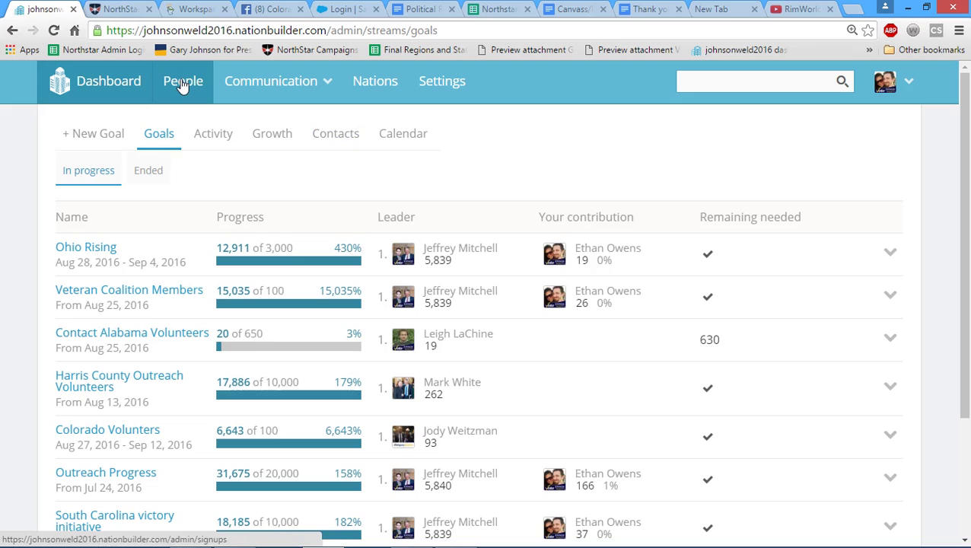
- In the People section, search the active paths for "political" and show the people on Political: Volunteer Program
{"action": "left_click", "coordinate": [182, 85]}
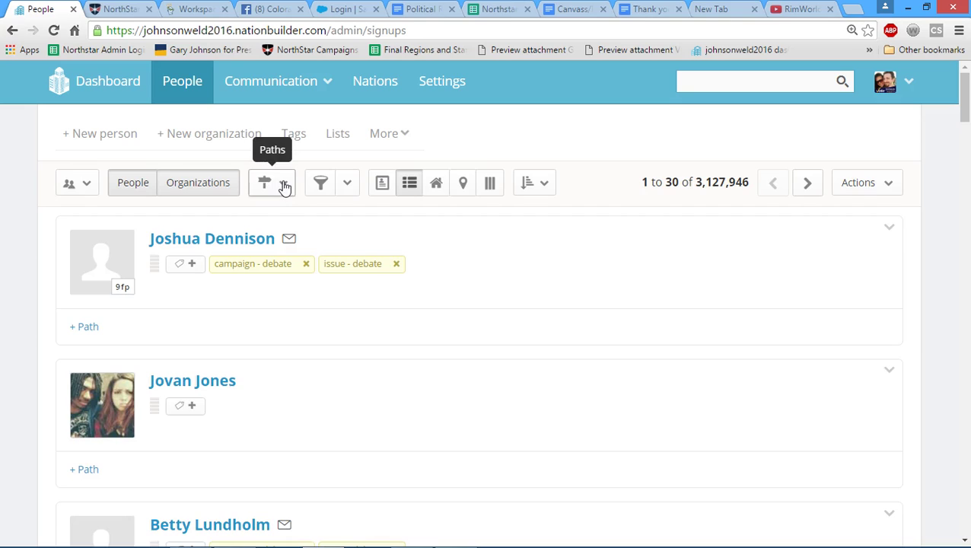
{"action": "left_click", "coordinate": [284, 188]}
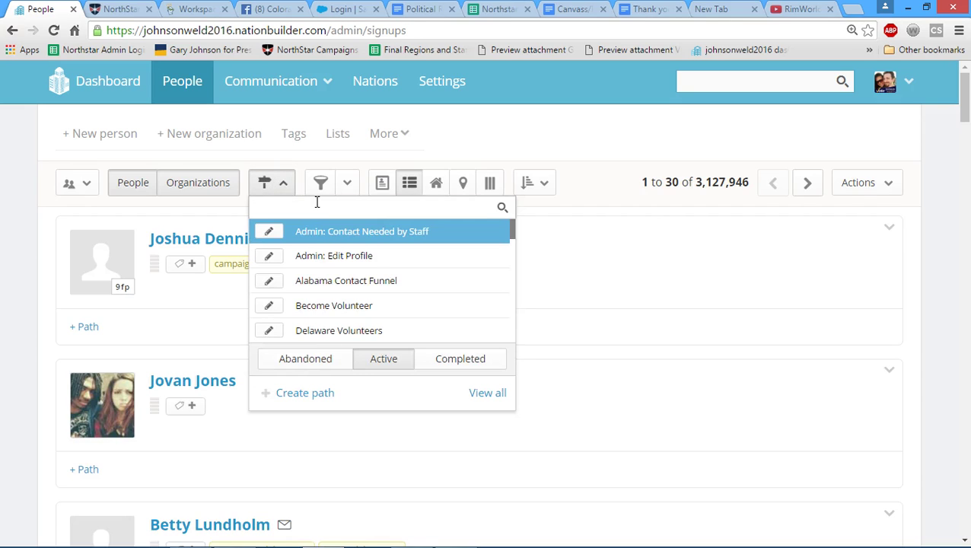
{"action": "type", "text": "political"}
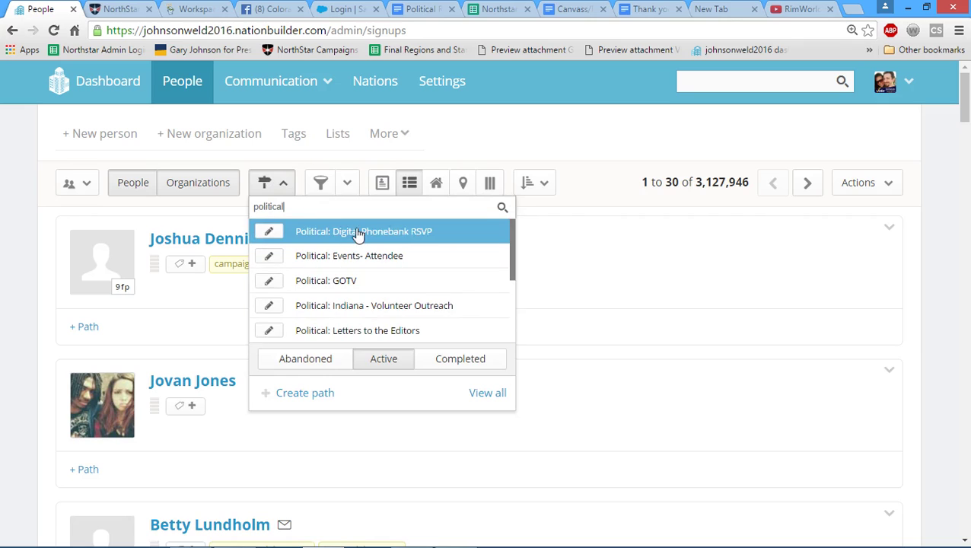
{"action": "scroll", "coordinate": [373, 280], "scroll_direction": "down", "scroll_amount": 5}
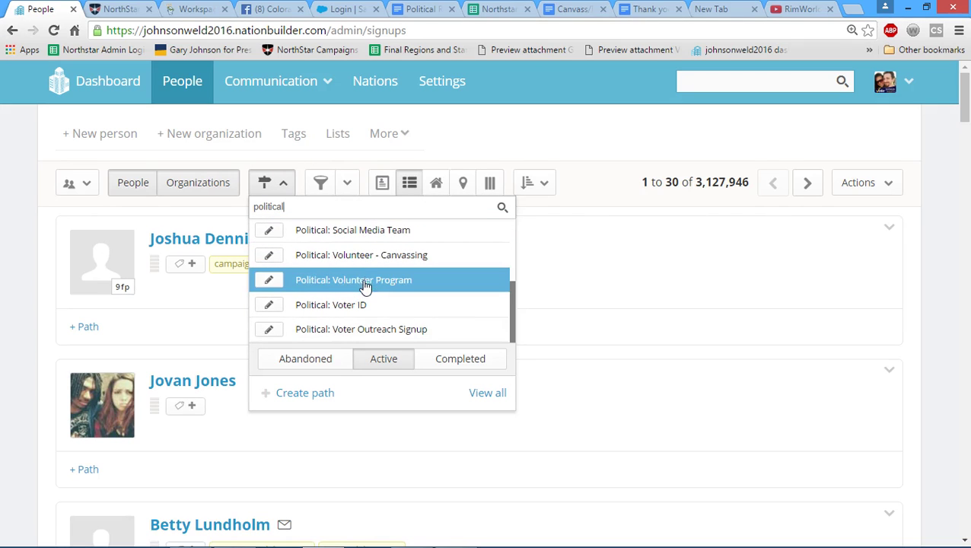
{"action": "left_click", "coordinate": [367, 280]}
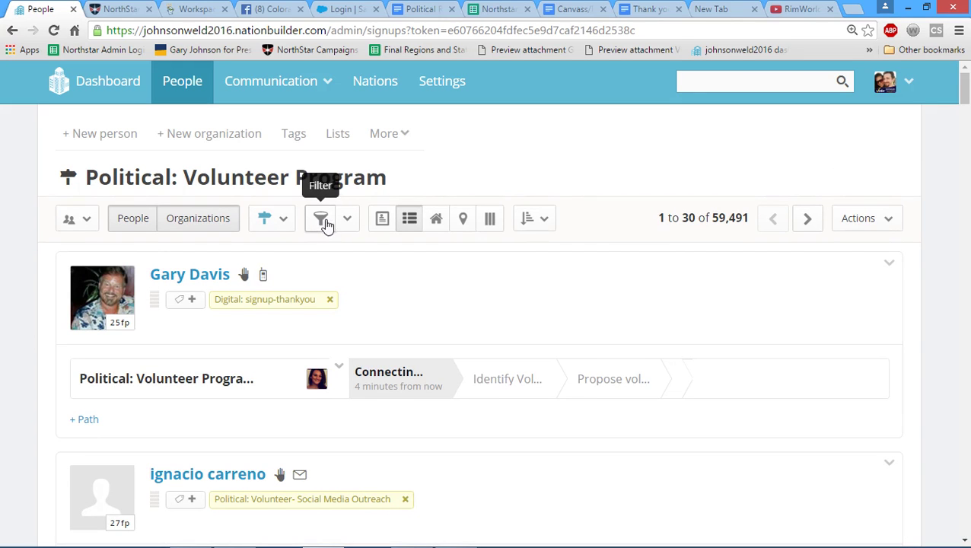
- Start a filter on the path's people with the criterion that the primary address state is any of Colorado
{"action": "left_click", "coordinate": [323, 221]}
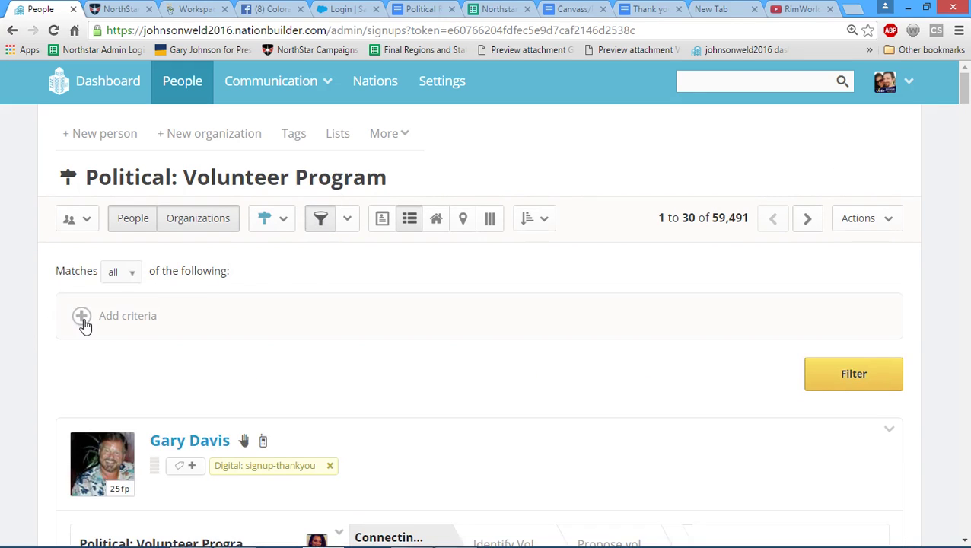
{"action": "scroll", "coordinate": [85, 326], "scroll_direction": "down", "scroll_amount": 2}
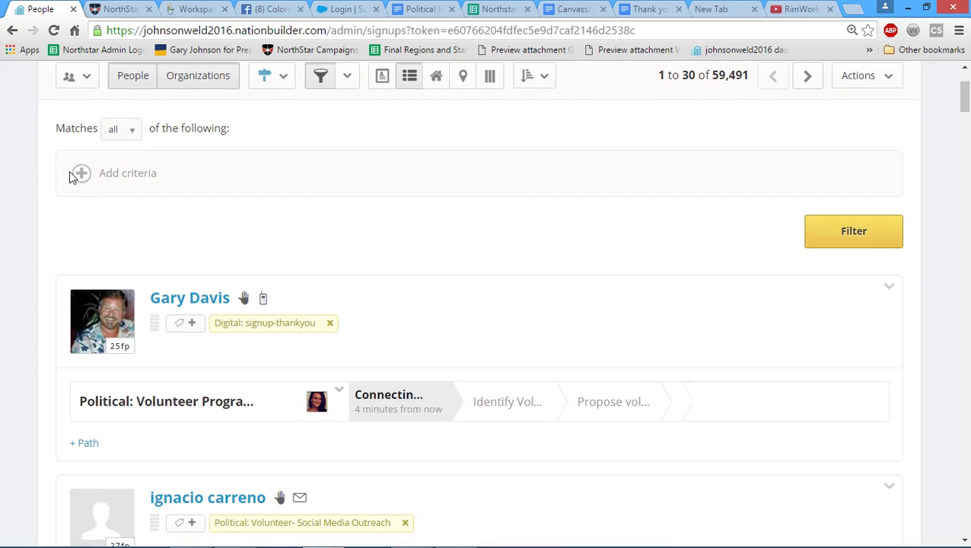
{"action": "left_click", "coordinate": [172, 190]}
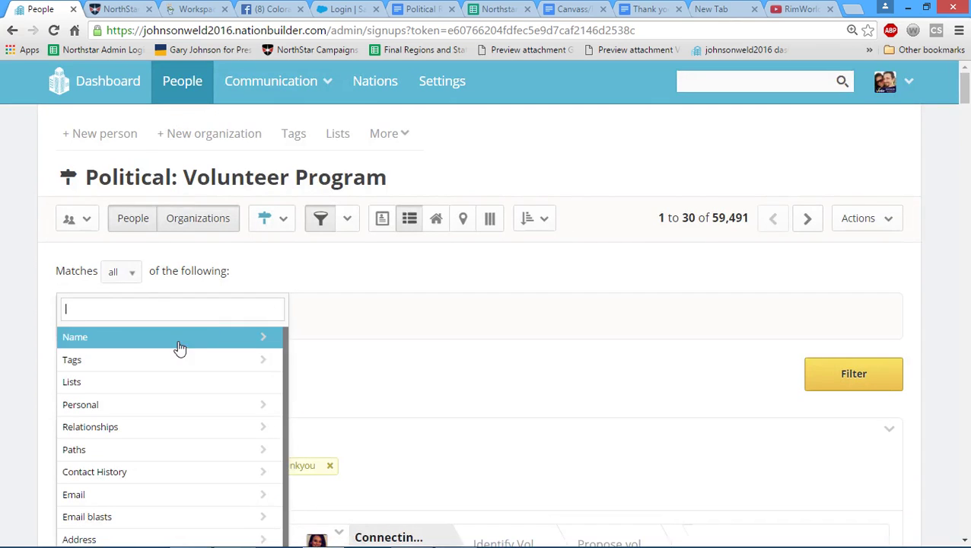
{"action": "scroll", "coordinate": [179, 348], "scroll_direction": "down", "scroll_amount": 3}
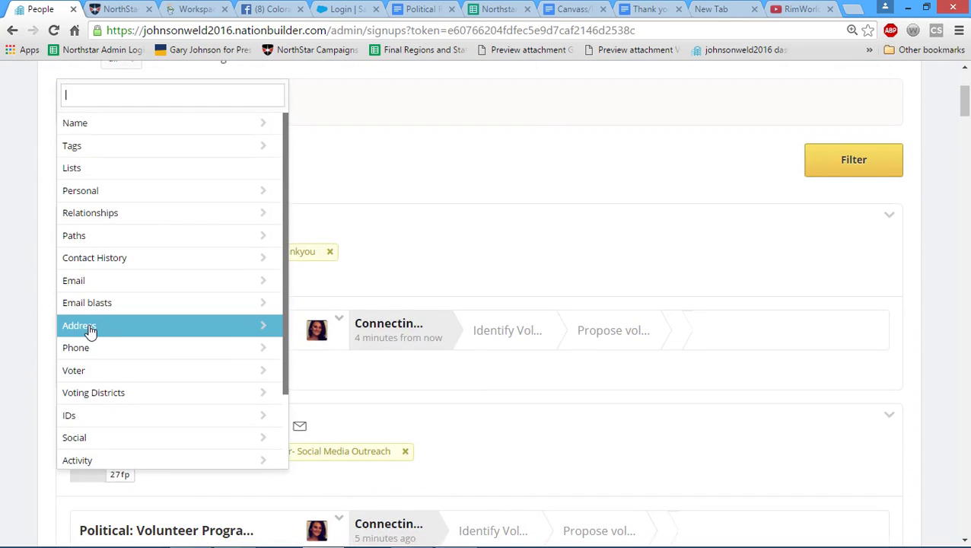
{"action": "left_click", "coordinate": [89, 328]}
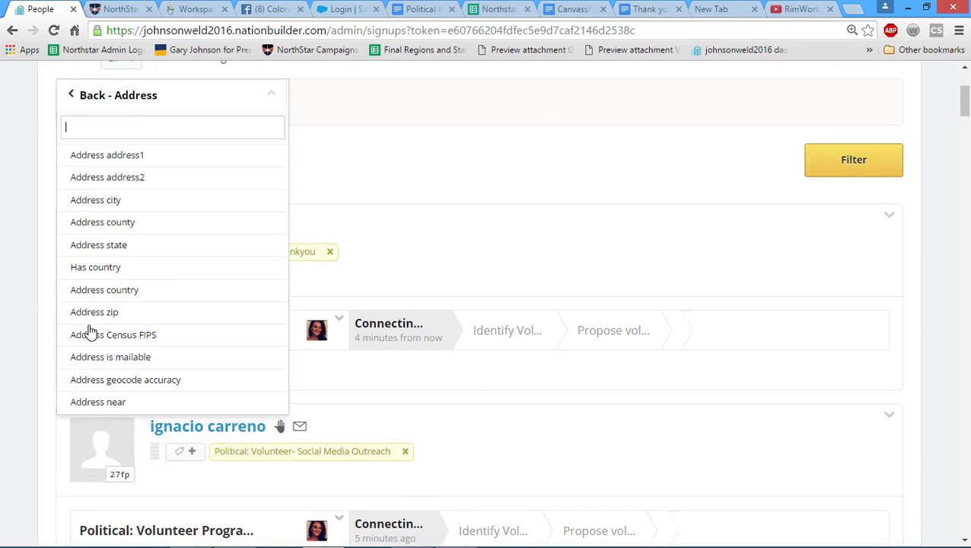
{"action": "left_click", "coordinate": [114, 250]}
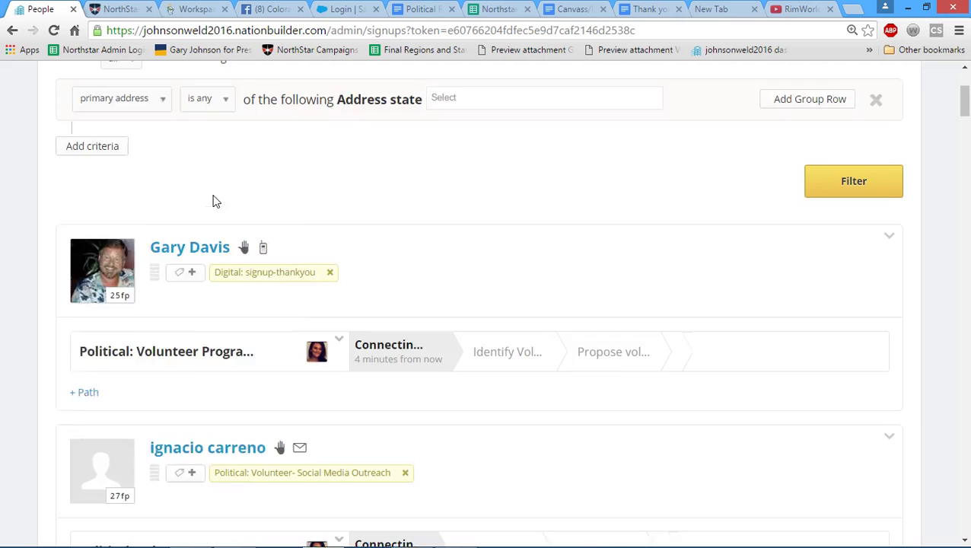
{"action": "scroll", "coordinate": [343, 197], "scroll_direction": "up", "scroll_amount": 1}
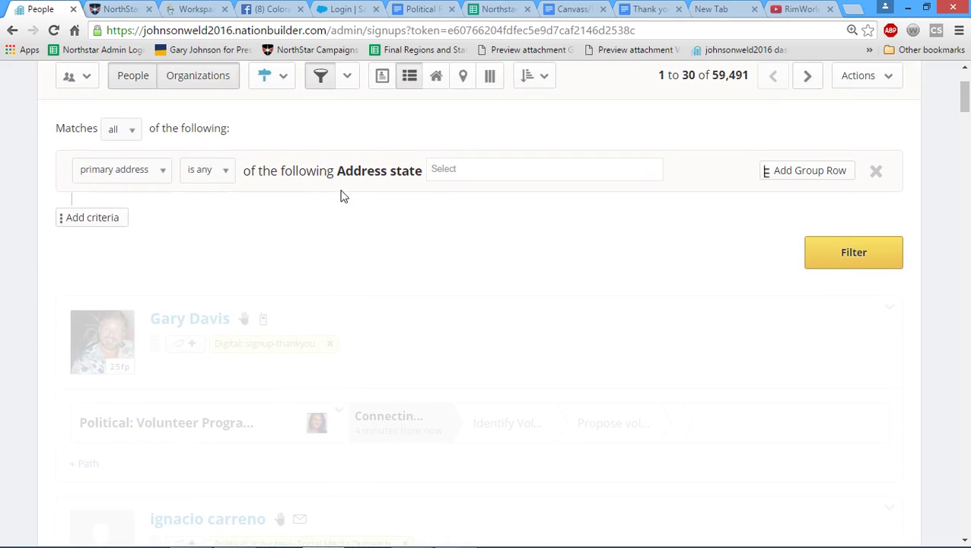
{"action": "left_click", "coordinate": [464, 166]}
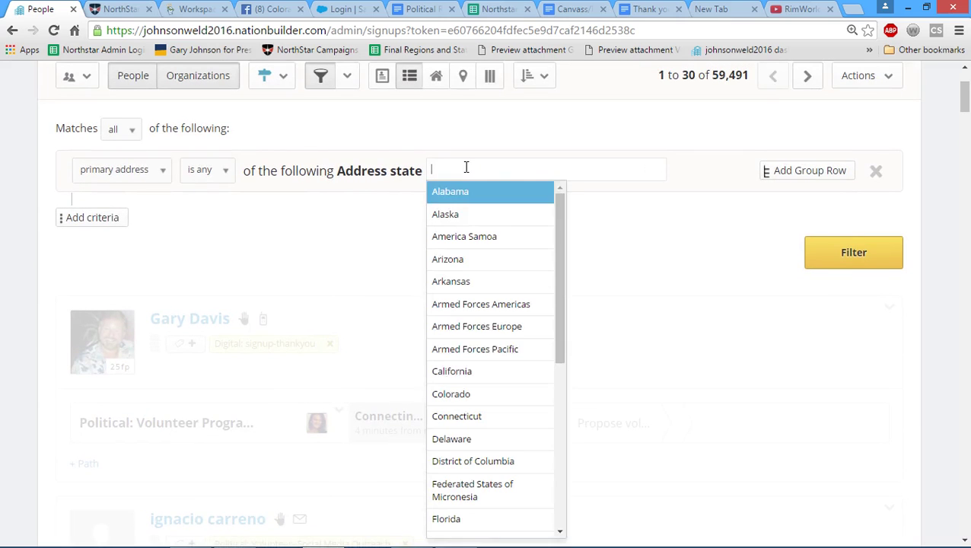
{"action": "type", "text": "Color"}
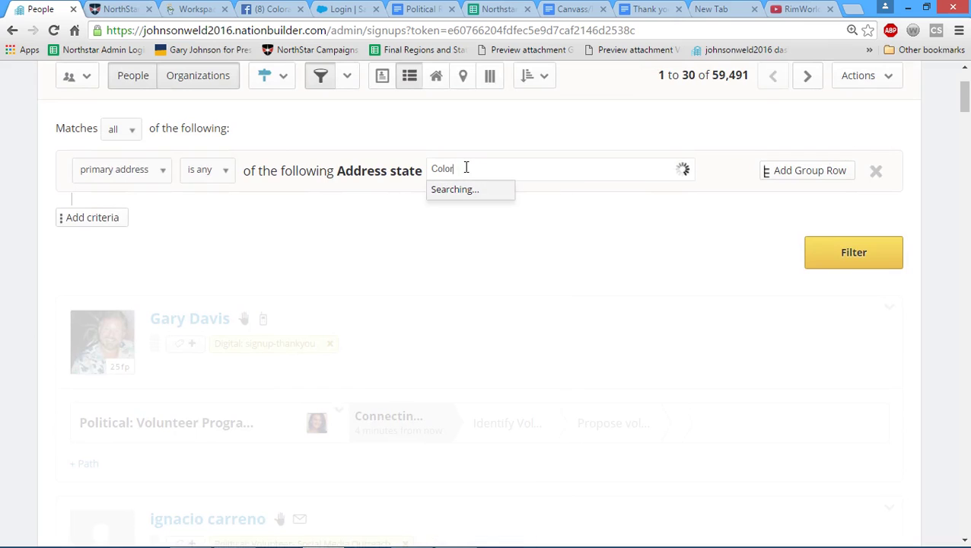
{"action": "type", "text": "ado"}
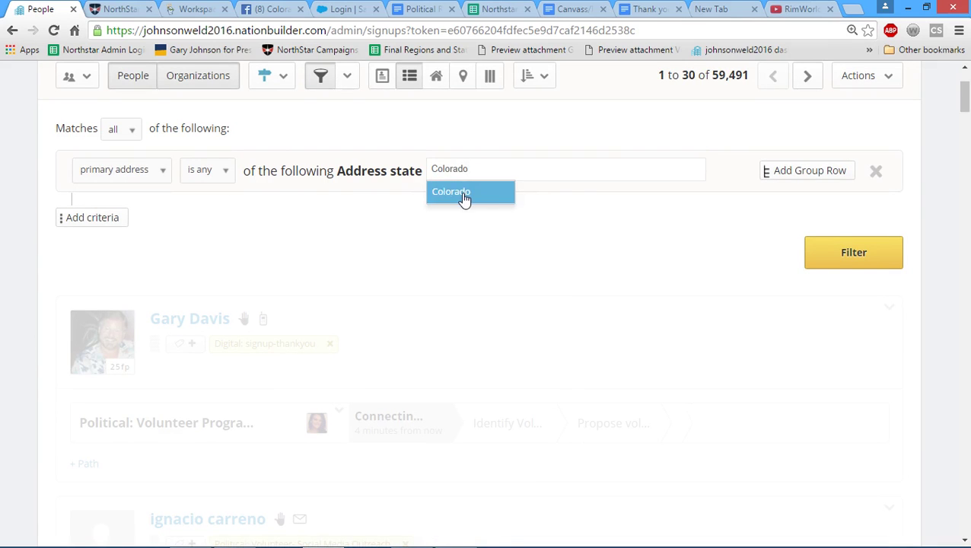
{"action": "left_click", "coordinate": [461, 196]}
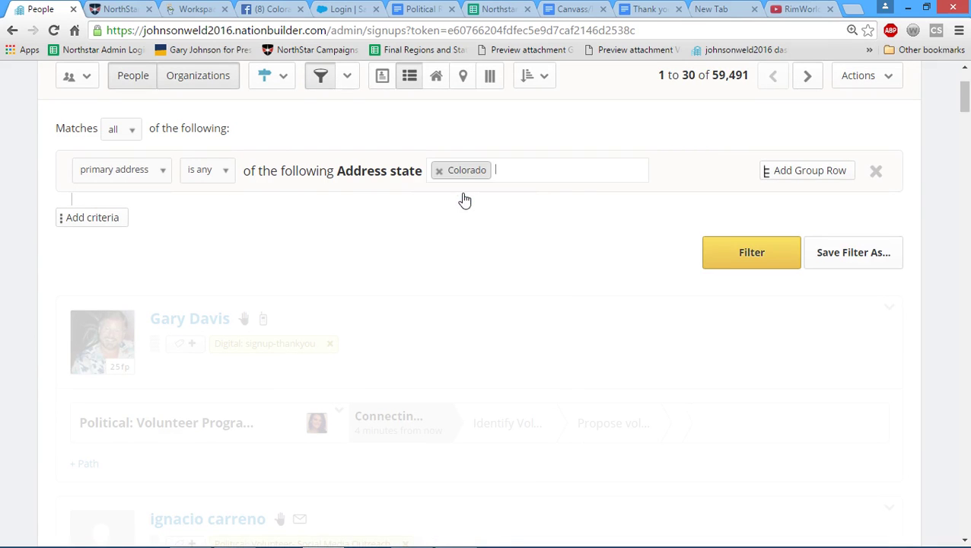
- Add a Phone criterion to the filter requiring that the person is callable
{"action": "left_click", "coordinate": [106, 221]}
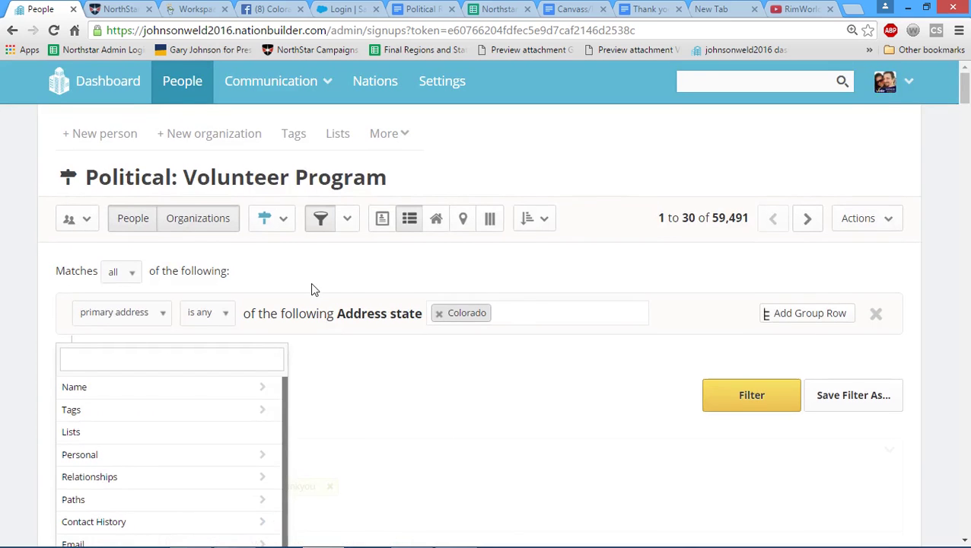
{"action": "scroll", "coordinate": [335, 305], "scroll_direction": "down", "scroll_amount": 2}
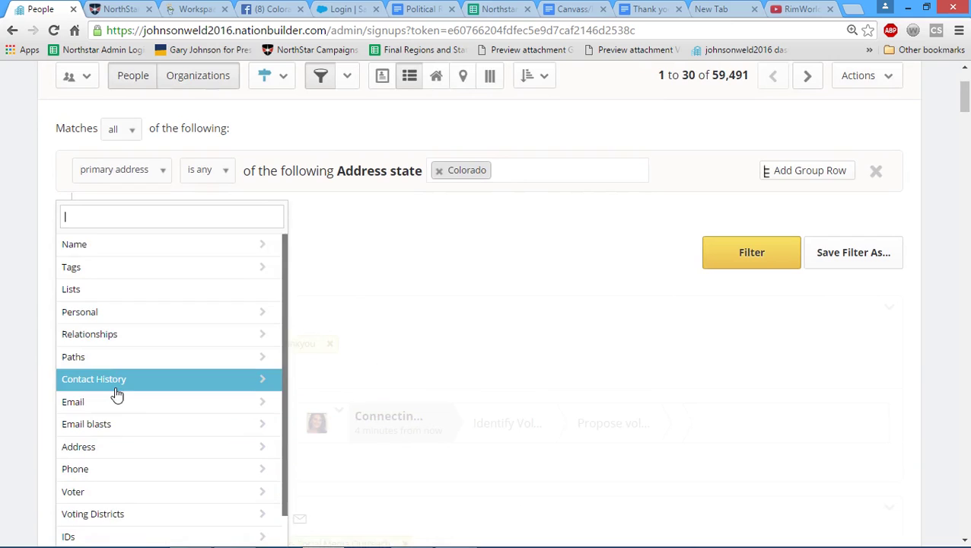
{"action": "scroll", "coordinate": [114, 396], "scroll_direction": "down", "scroll_amount": 2}
{"action": "left_click", "coordinate": [97, 372]}
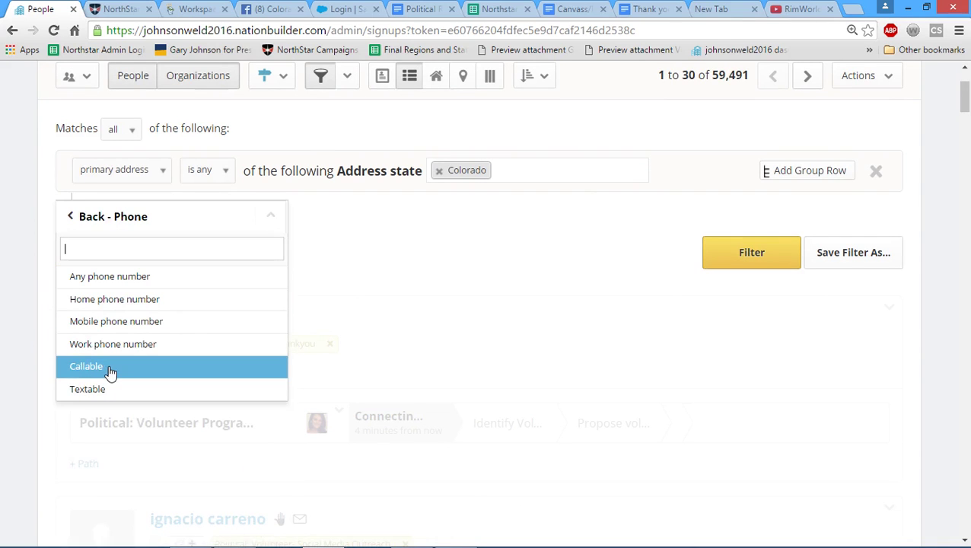
{"action": "key", "text": "Return"}
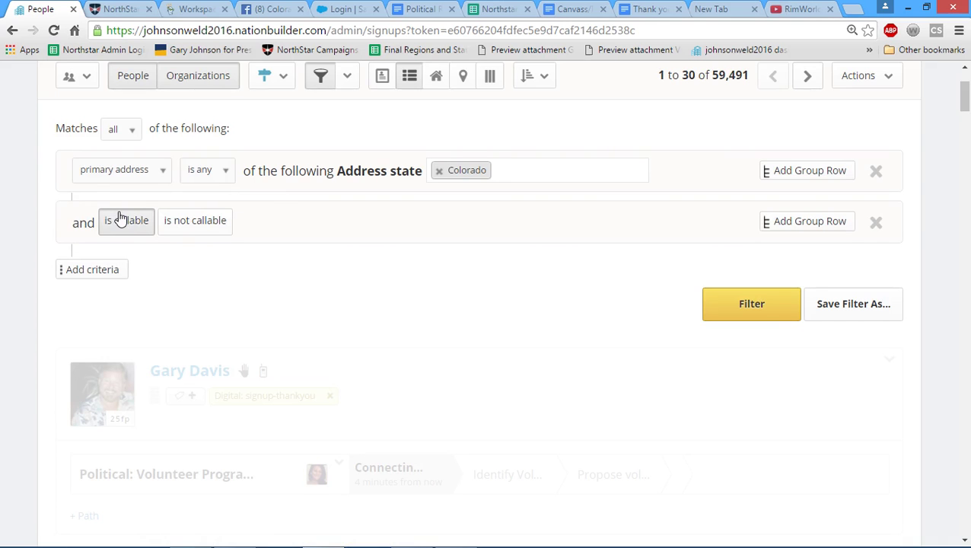
- Add the Contact History criterion Contacted, set it to "has not been contacted", and run the filter
{"action": "left_click", "coordinate": [99, 271]}
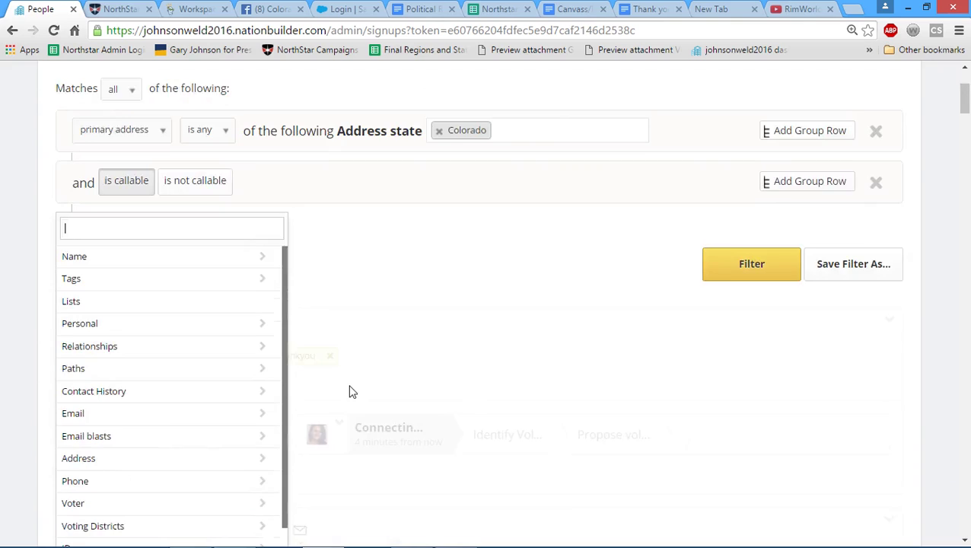
{"action": "left_click", "coordinate": [106, 367]}
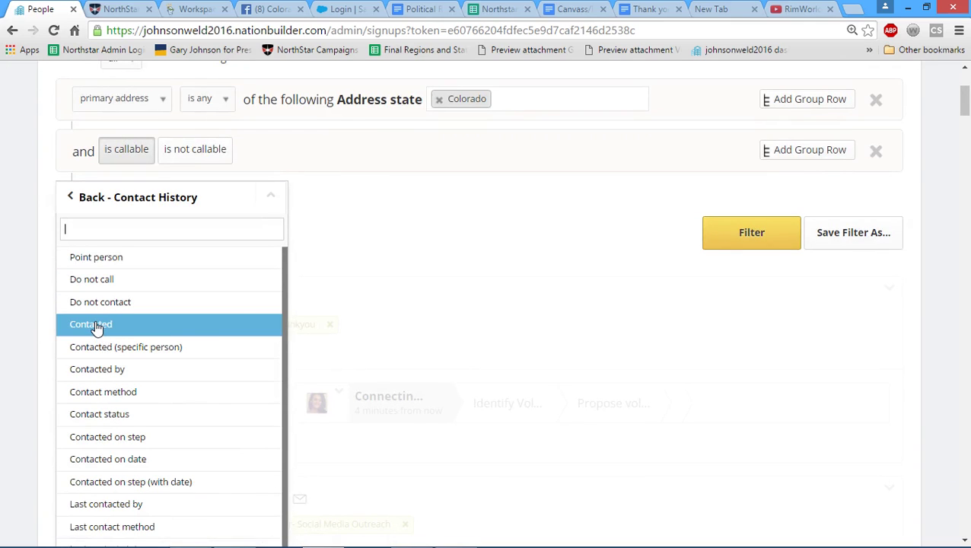
{"action": "left_click", "coordinate": [95, 327]}
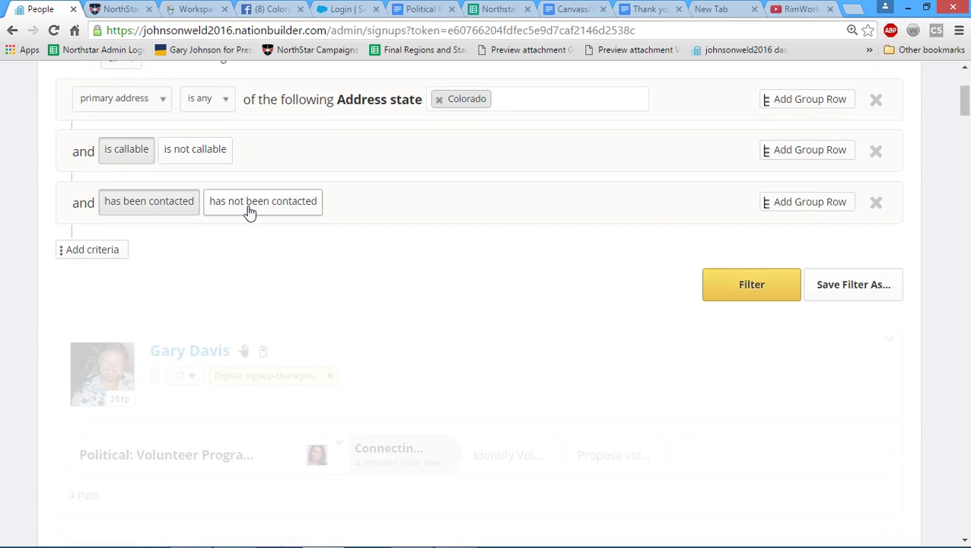
{"action": "left_click", "coordinate": [275, 207]}
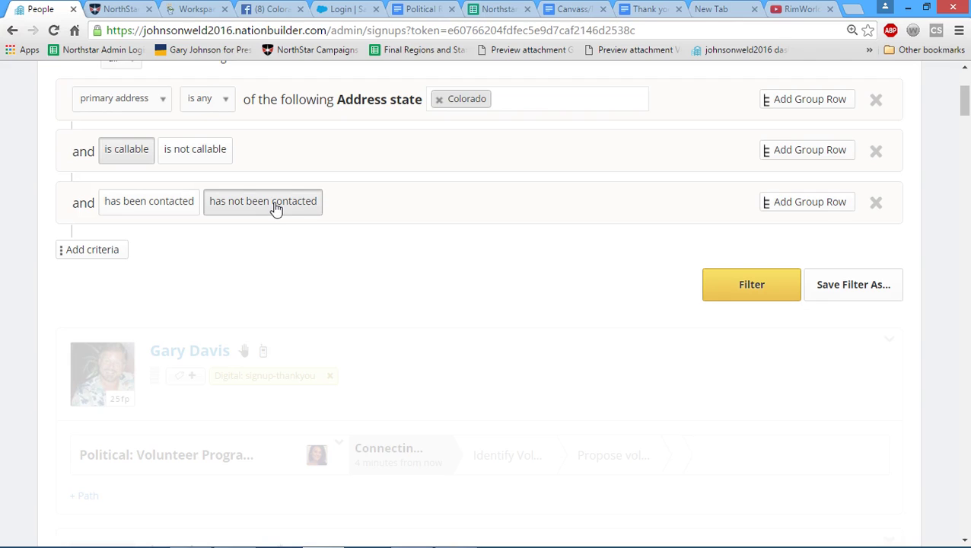
{"action": "left_click", "coordinate": [752, 287]}
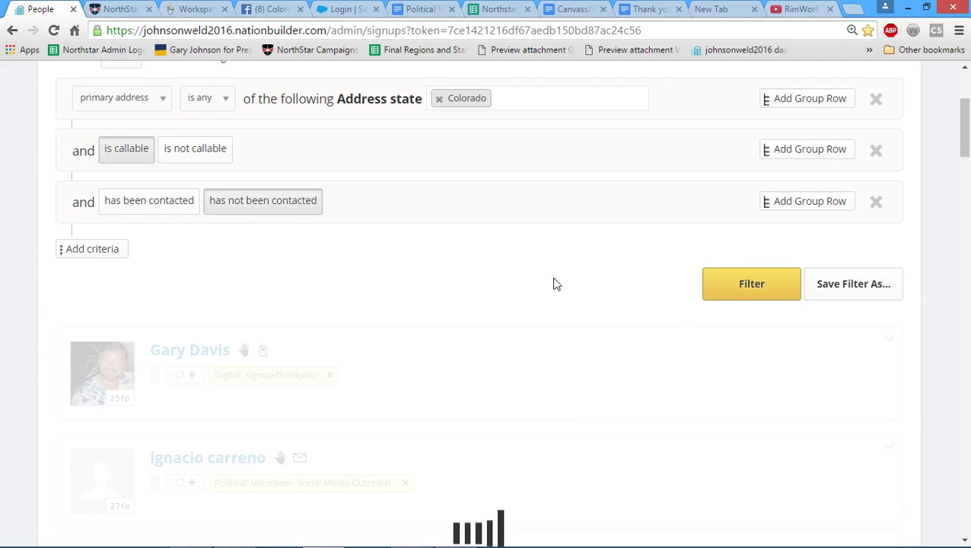
- Review the filtered volunteers' entries, including their locations, tags and path steps, against the filter criteria
{"action": "scroll", "coordinate": [548, 281], "scroll_direction": "down", "scroll_amount": 2}
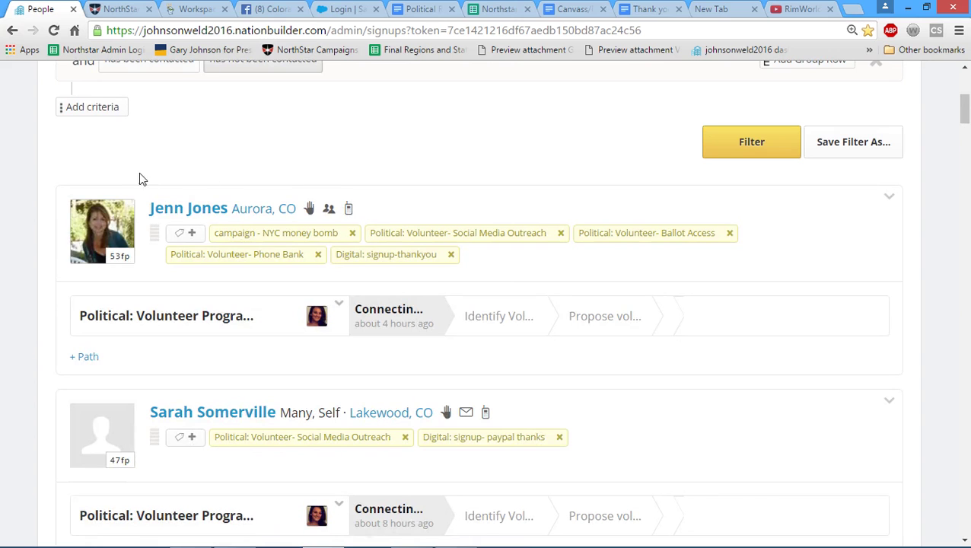
{"action": "scroll", "coordinate": [722, 262], "scroll_direction": "up", "scroll_amount": 5}
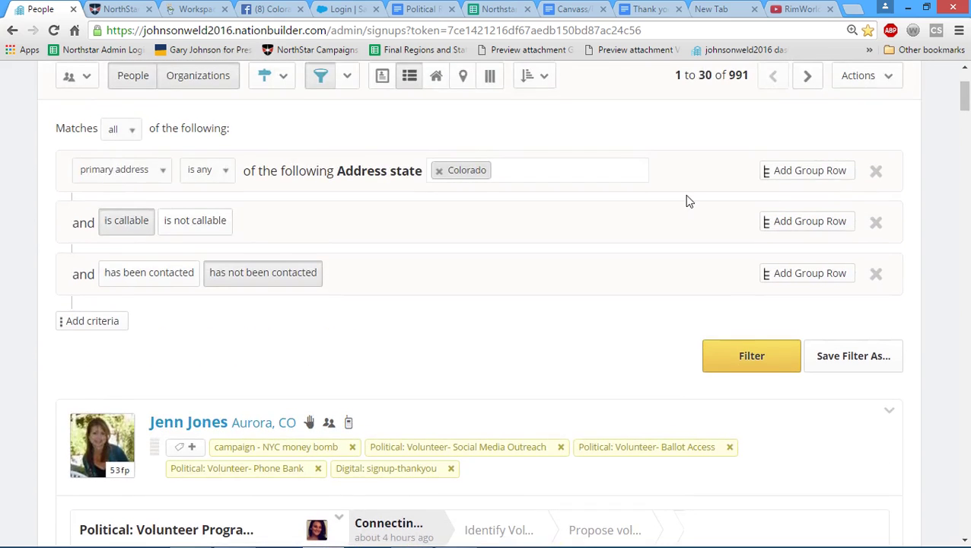
{"action": "scroll", "coordinate": [559, 305], "scroll_direction": "down", "scroll_amount": 7}
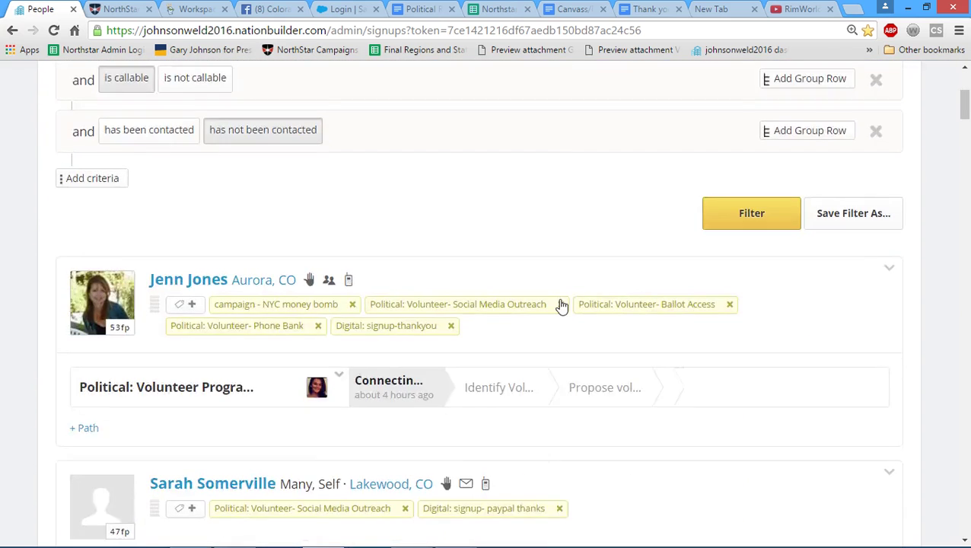
{"action": "scroll", "coordinate": [554, 293], "scroll_direction": "up", "scroll_amount": 1}
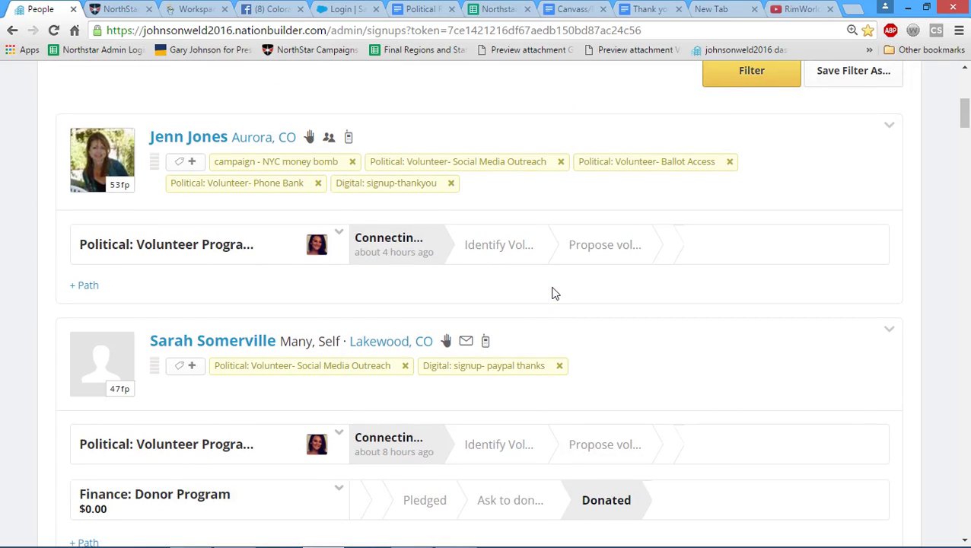
{"action": "scroll", "coordinate": [278, 148], "scroll_direction": "up", "scroll_amount": 2}
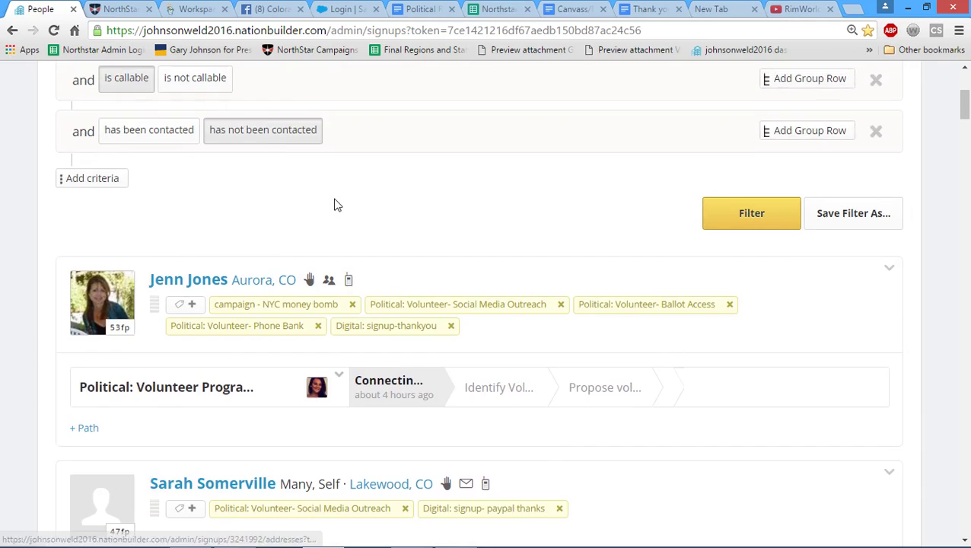
{"action": "scroll", "coordinate": [387, 219], "scroll_direction": "up", "scroll_amount": 3}
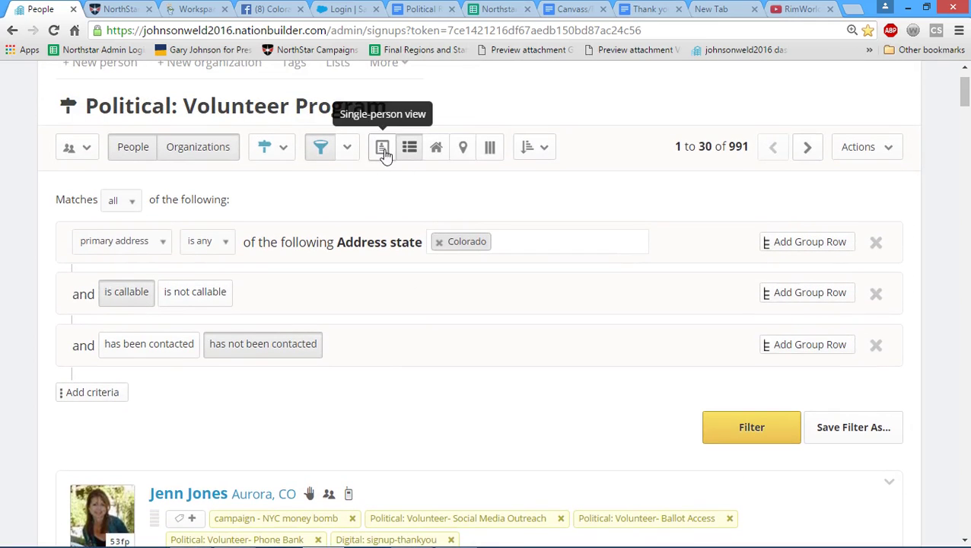
- Open the first listed volunteer's profile, from Aurora, in a separate tab, check the contact details and path step, and close it
{"action": "scroll", "coordinate": [418, 274], "scroll_direction": "down", "scroll_amount": 3}
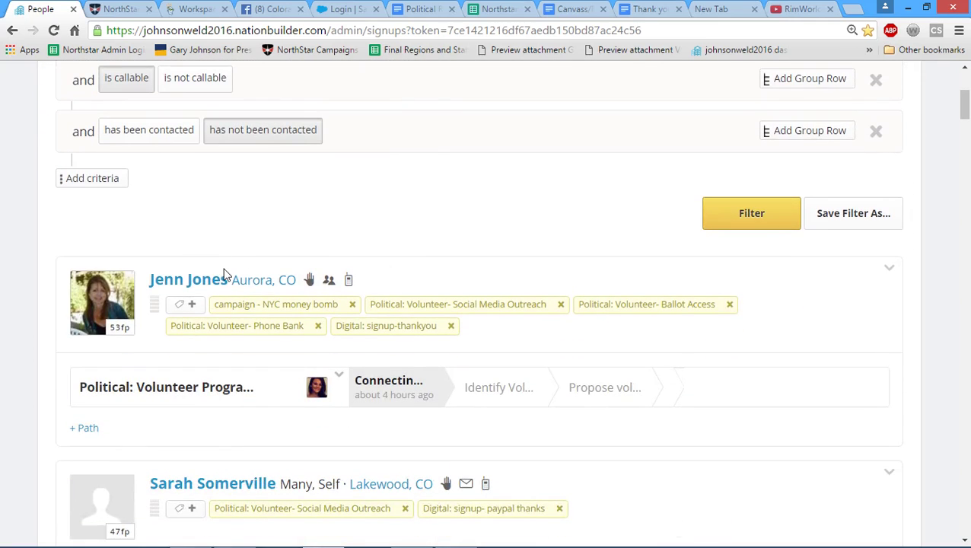
{"action": "scroll", "coordinate": [228, 190], "scroll_direction": "down", "scroll_amount": 1}
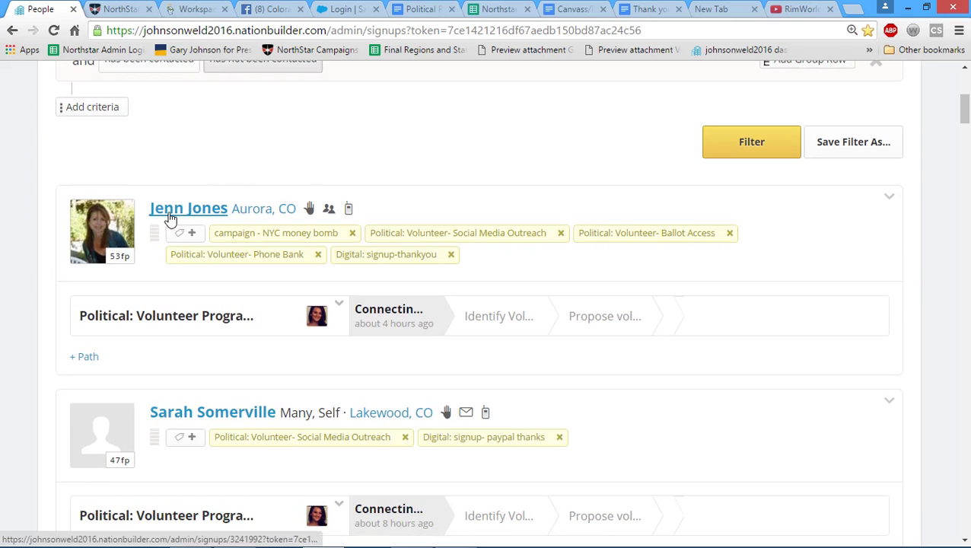
{"action": "right_click", "coordinate": [183, 213]}
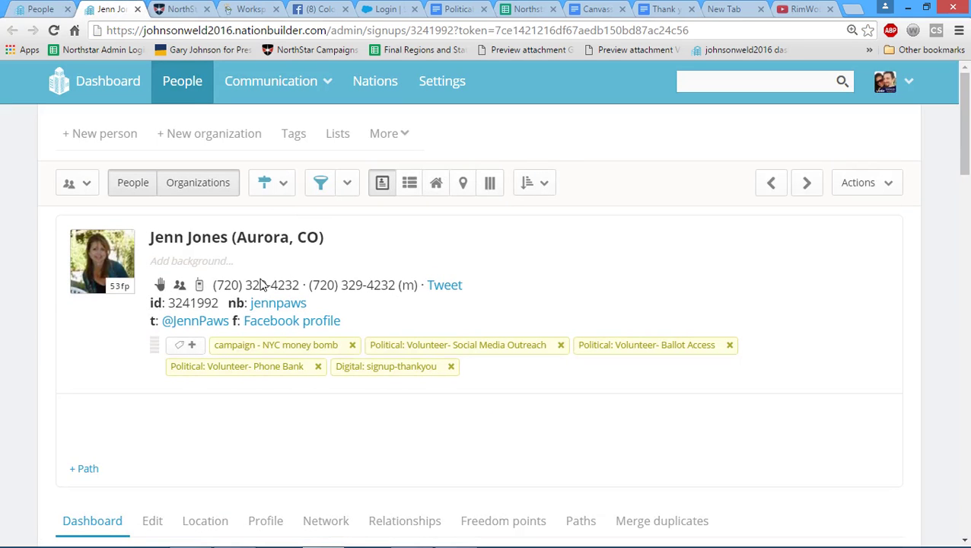
{"action": "scroll", "coordinate": [438, 251], "scroll_direction": "down", "scroll_amount": 2}
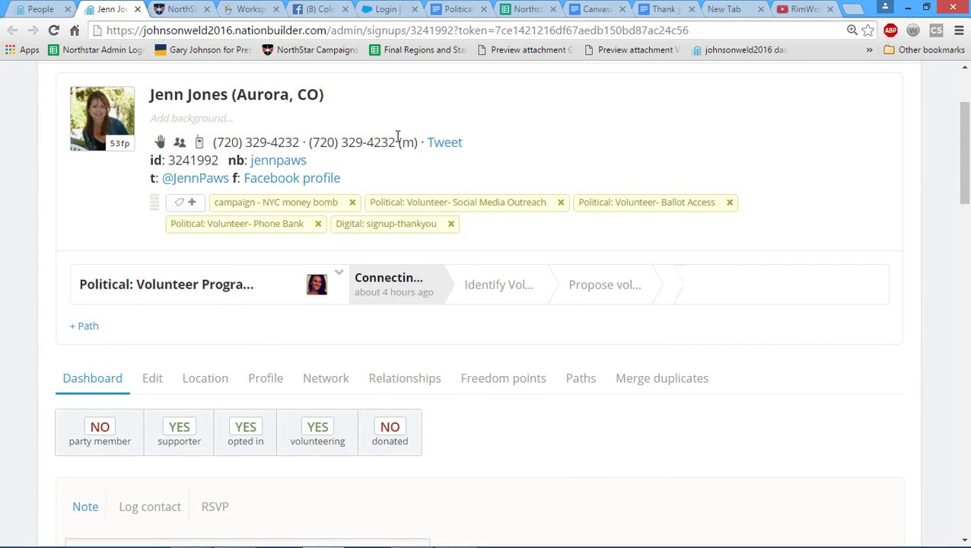
{"action": "scroll", "coordinate": [397, 137], "scroll_direction": "up", "scroll_amount": 2}
{"action": "left_click", "coordinate": [137, 8]}
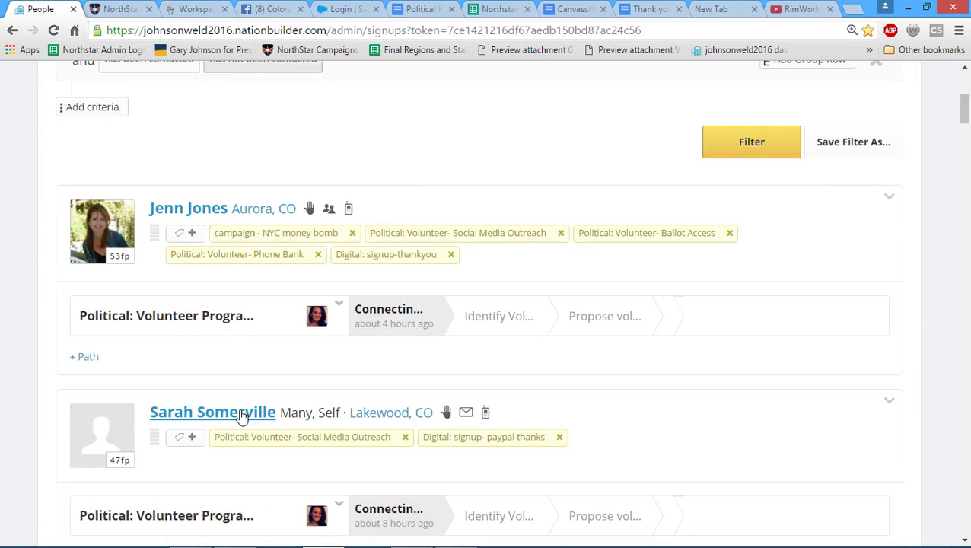
- Open the second listed volunteer's profile, from Lakewood, in a separate tab and go through the contact details, paths and status flags
{"action": "right_click", "coordinate": [241, 417]}
{"action": "left_click", "coordinate": [314, 284]}
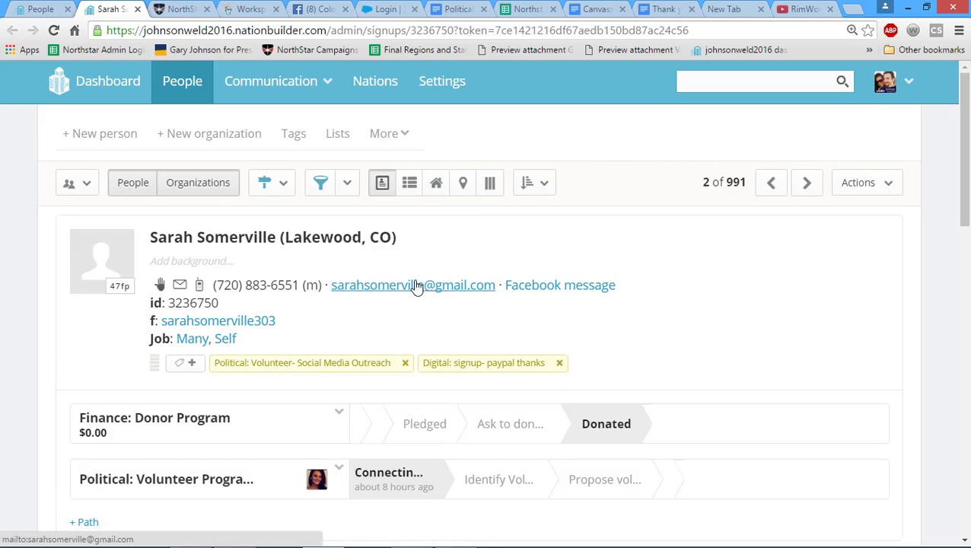
{"action": "scroll", "coordinate": [379, 301], "scroll_direction": "down", "scroll_amount": 4}
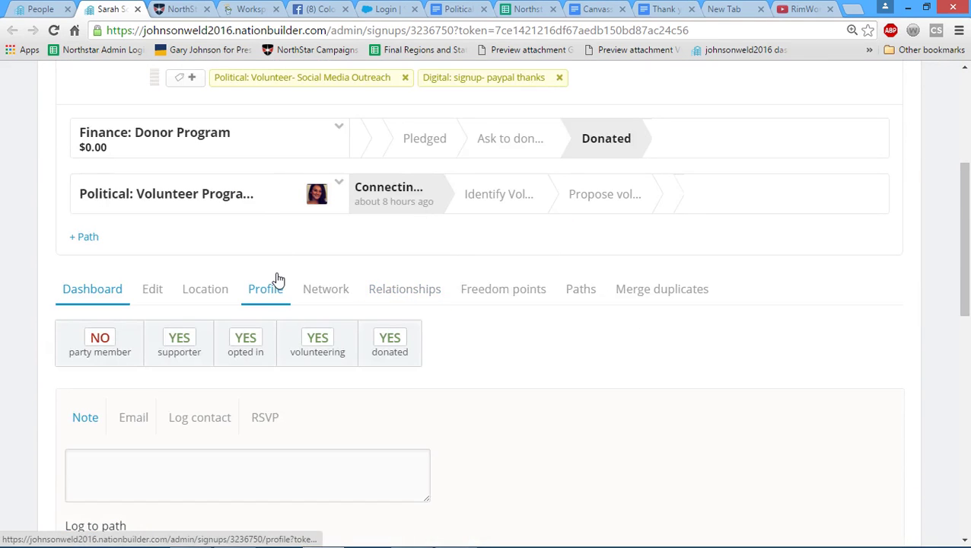
{"action": "scroll", "coordinate": [271, 253], "scroll_direction": "down", "scroll_amount": 3}
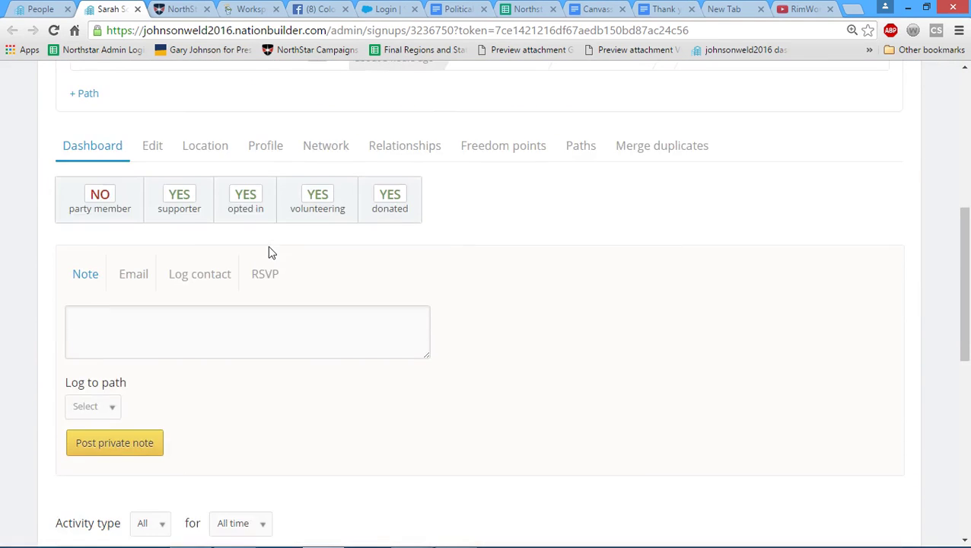
- Log a phone call contact for the Lakewood volunteer with the note "About to contact volunteer" on the Political: Volunteer Program path
{"action": "left_click", "coordinate": [201, 277]}
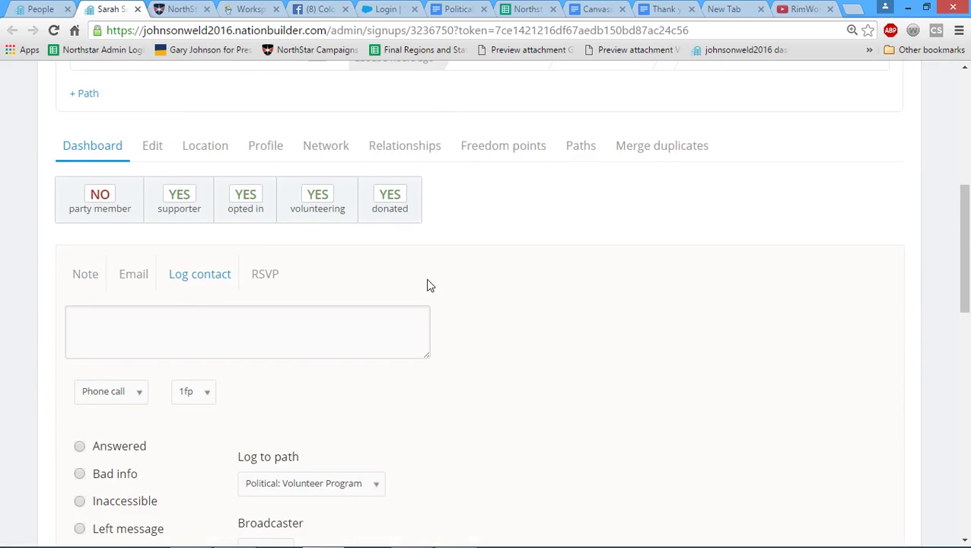
{"action": "scroll", "coordinate": [426, 285], "scroll_direction": "down", "scroll_amount": 4}
{"action": "scroll", "coordinate": [157, 181], "scroll_direction": "up", "scroll_amount": 2}
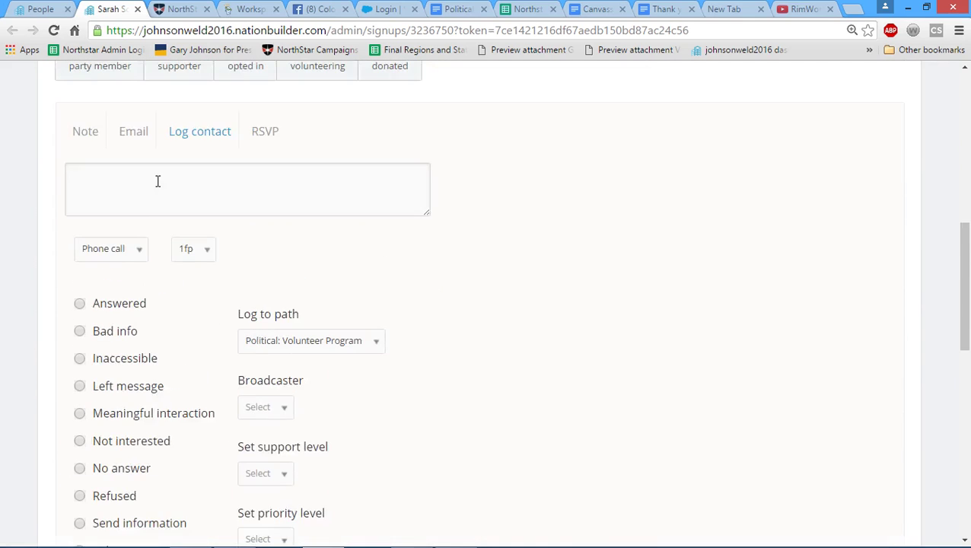
{"action": "left_click", "coordinate": [150, 197]}
{"action": "type", "text": "About to contact volunteer"}
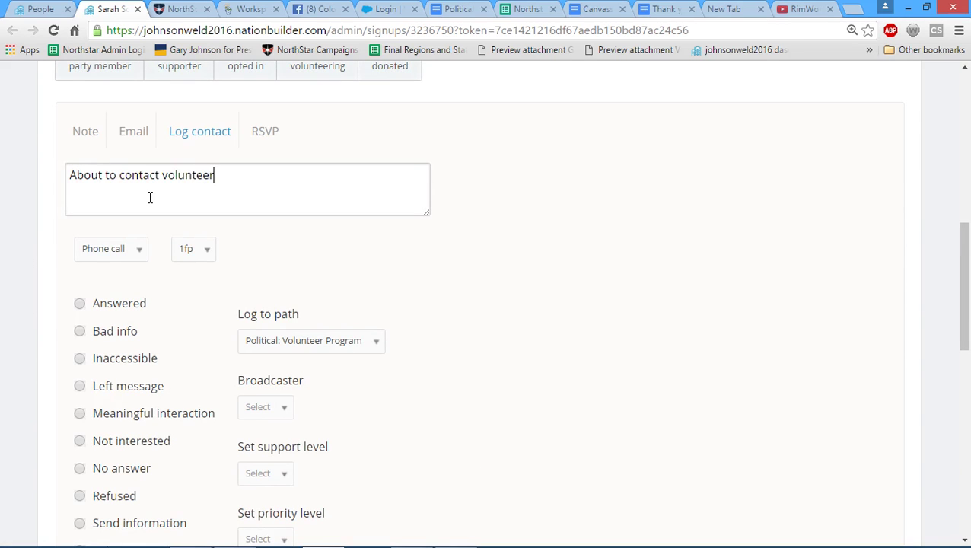
{"action": "scroll", "coordinate": [177, 192], "scroll_direction": "down", "scroll_amount": 3}
{"action": "left_click", "coordinate": [162, 387]}
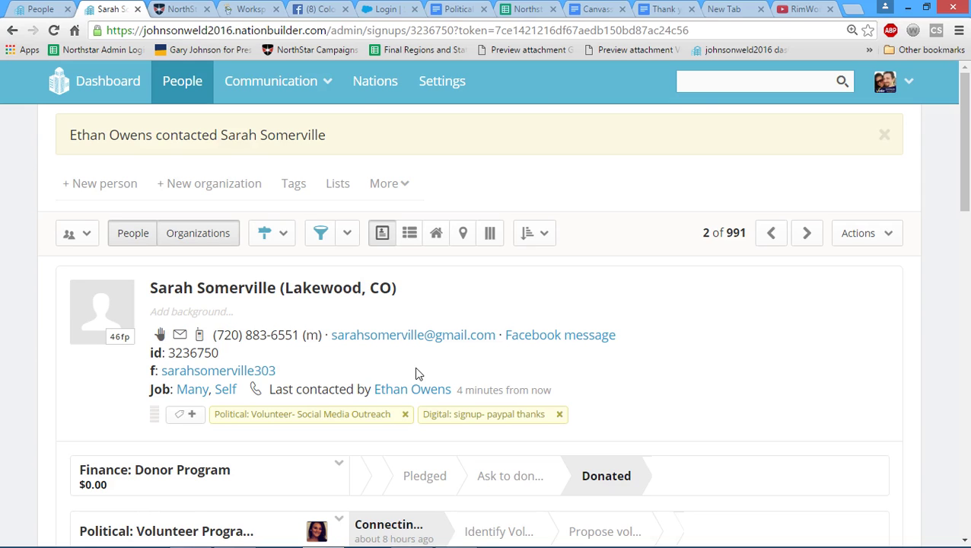
- Check the logged call in the volunteer's activity feed by expanding its note, and review the last-contacted information in the profile header
{"action": "scroll", "coordinate": [417, 372], "scroll_direction": "down", "scroll_amount": 2}
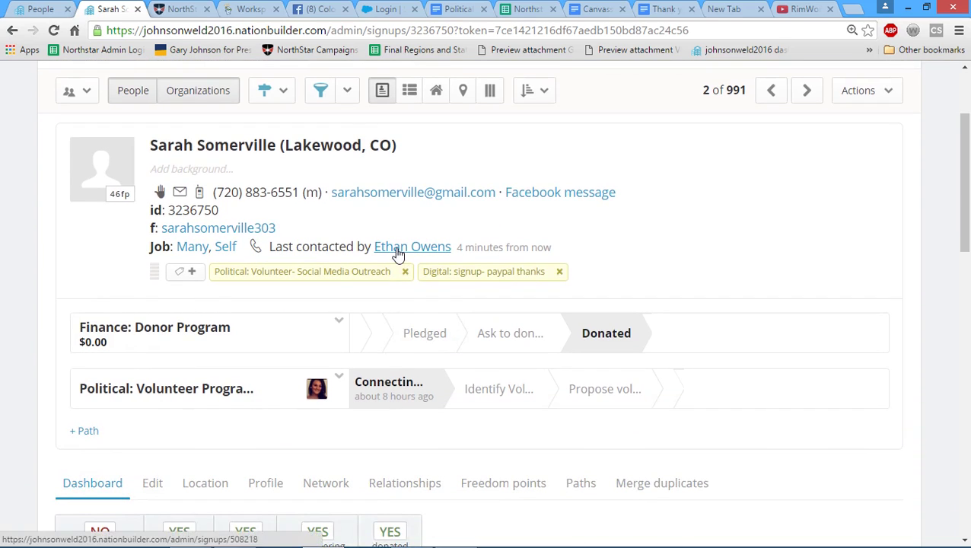
{"action": "scroll", "coordinate": [396, 253], "scroll_direction": "down", "scroll_amount": 8}
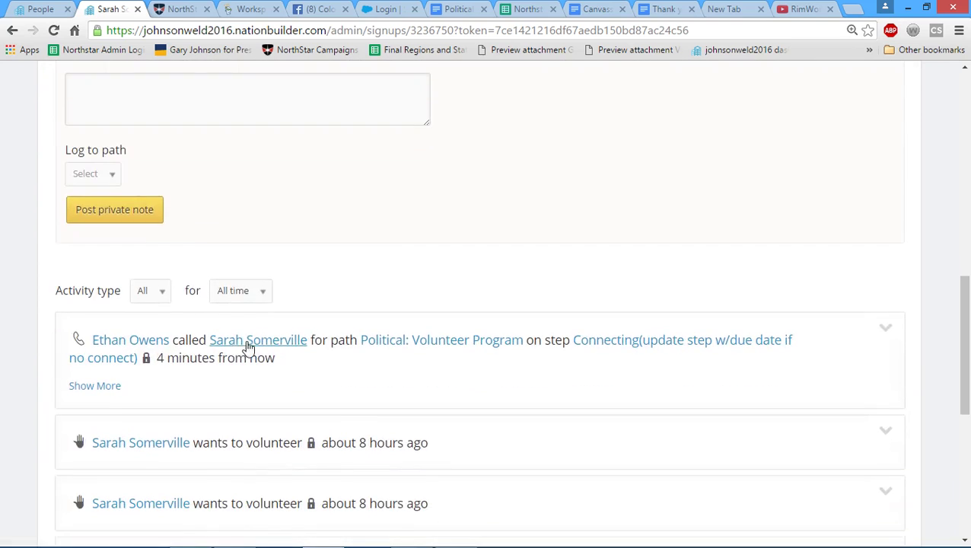
{"action": "left_click", "coordinate": [100, 389]}
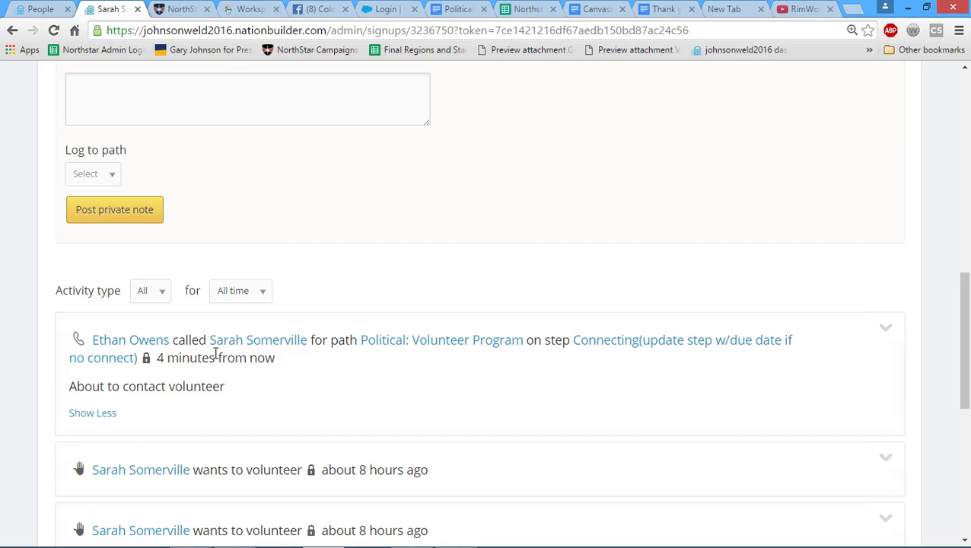
{"action": "scroll", "coordinate": [236, 405], "scroll_direction": "up", "scroll_amount": 8}
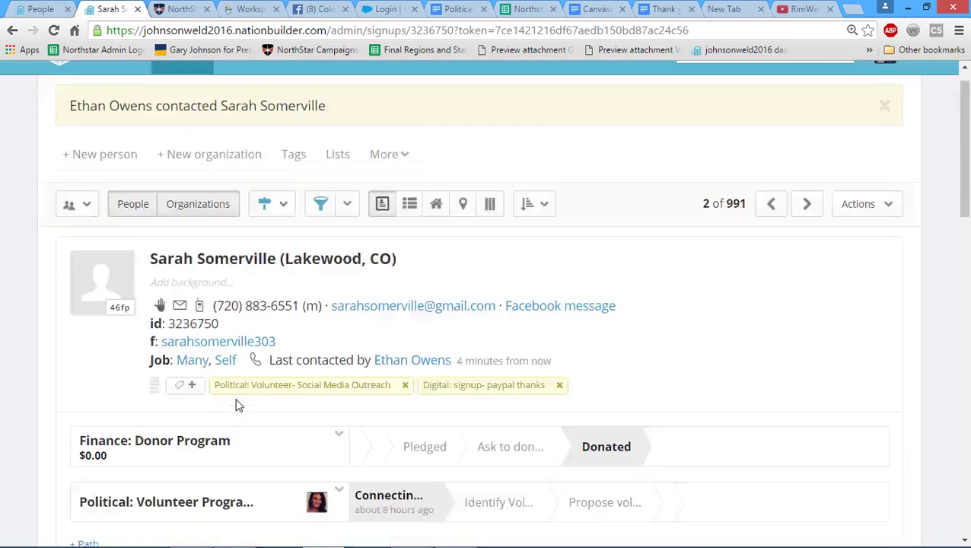
{"action": "scroll", "coordinate": [236, 404], "scroll_direction": "up", "scroll_amount": 1}
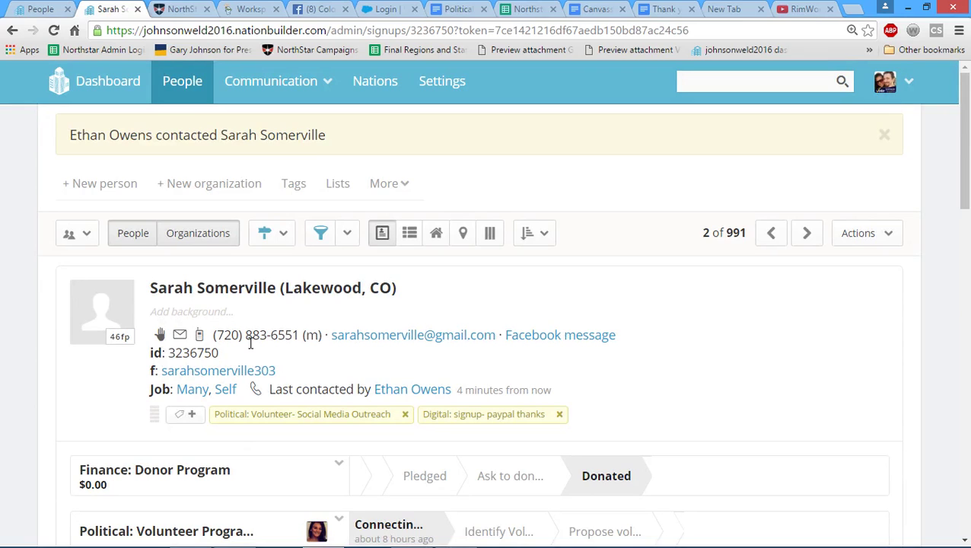
- Start another phone call contact log for the volunteer and mark the outcome as Left message
{"action": "scroll", "coordinate": [250, 343], "scroll_direction": "down", "scroll_amount": 2}
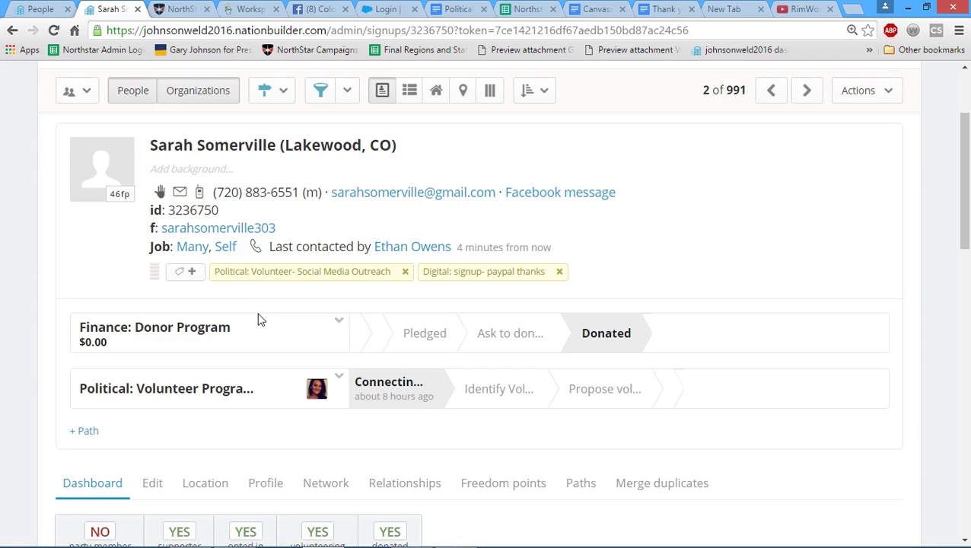
{"action": "scroll", "coordinate": [257, 319], "scroll_direction": "down", "scroll_amount": 5}
{"action": "left_click", "coordinate": [200, 186]}
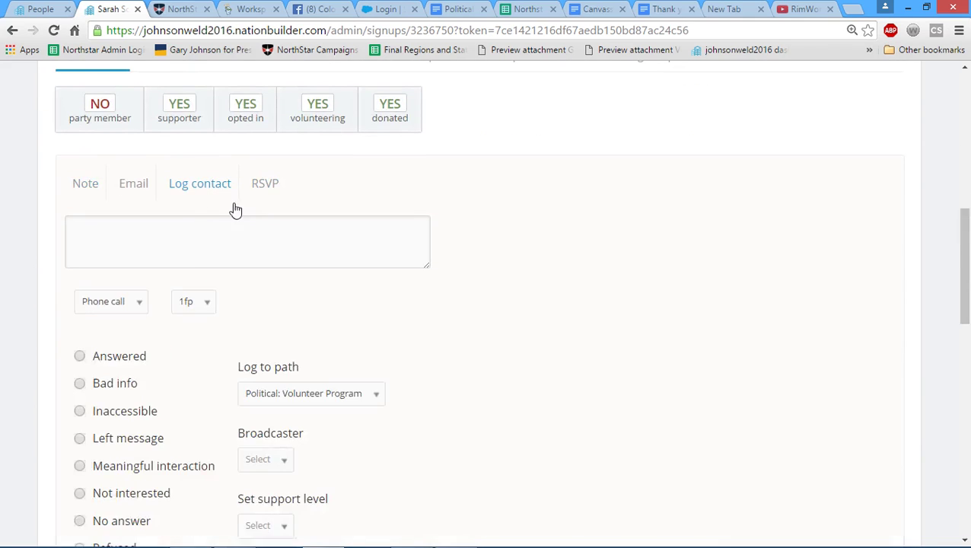
{"action": "scroll", "coordinate": [355, 297], "scroll_direction": "down", "scroll_amount": 2}
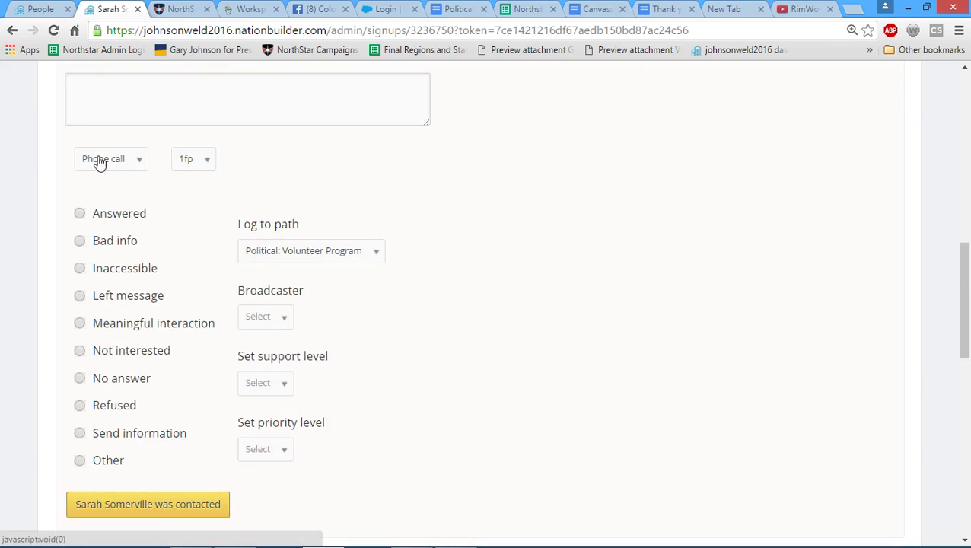
{"action": "left_click", "coordinate": [80, 296]}
{"action": "scroll", "coordinate": [200, 270], "scroll_direction": "up", "scroll_amount": 1}
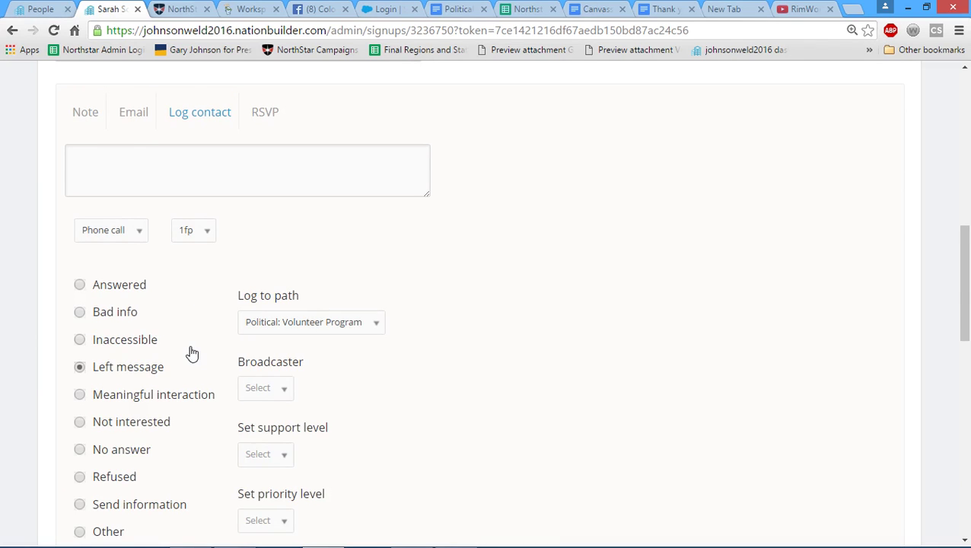
{"action": "scroll", "coordinate": [130, 373], "scroll_direction": "up", "scroll_amount": 1}
{"action": "scroll", "coordinate": [108, 306], "scroll_direction": "down", "scroll_amount": 2}
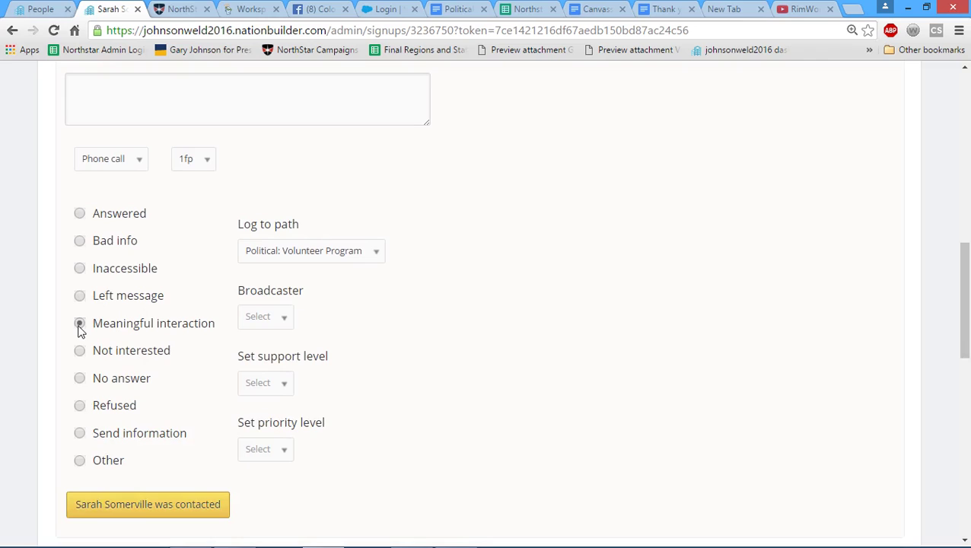
- Change the call outcome to Meaningful interaction and save the contact log
{"action": "left_click", "coordinate": [79, 324]}
{"action": "left_click", "coordinate": [79, 405]}
{"action": "left_click", "coordinate": [79, 378]}
{"action": "left_click", "coordinate": [79, 350]}
{"action": "left_click", "coordinate": [80, 323]}
{"action": "scroll", "coordinate": [224, 342], "scroll_direction": "up", "scroll_amount": 6}
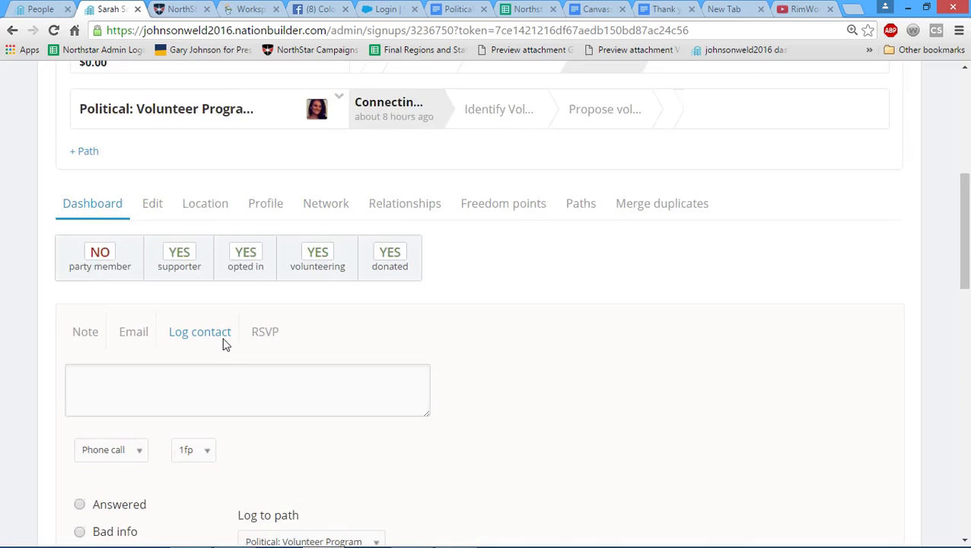
{"action": "scroll", "coordinate": [224, 342], "scroll_direction": "down", "scroll_amount": 8}
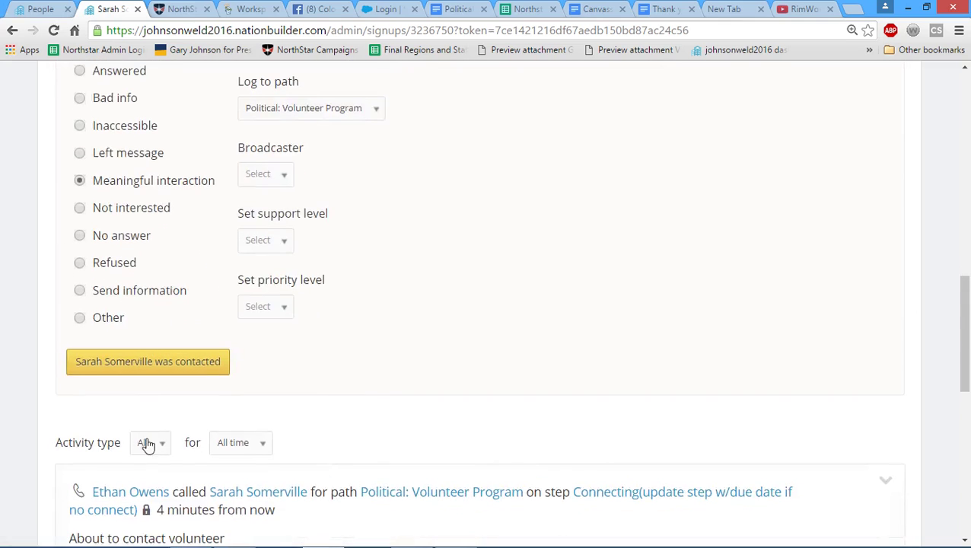
{"action": "left_click", "coordinate": [150, 362]}
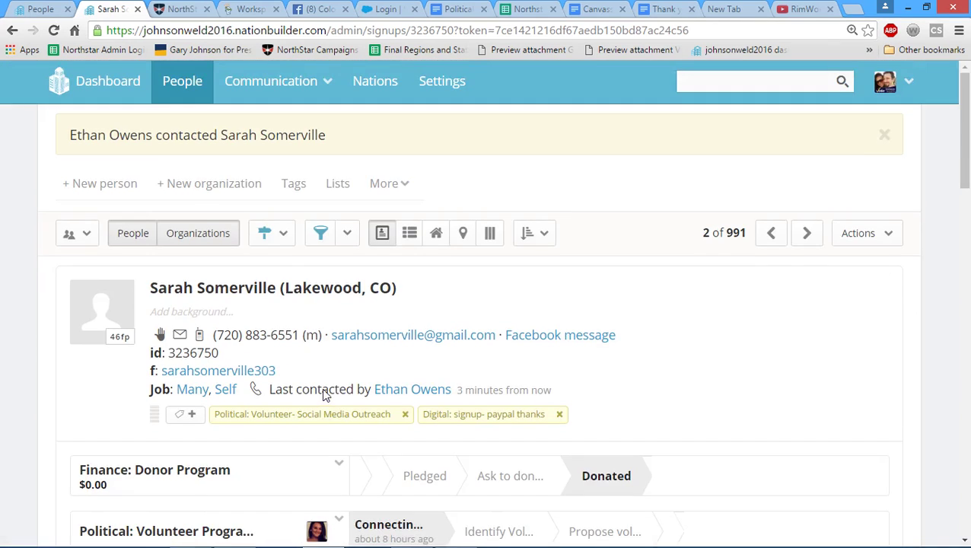
- Start adding a new path to the volunteer's profile and choose Political: Digital Phonebank RSVP
{"action": "scroll", "coordinate": [220, 334], "scroll_direction": "down", "scroll_amount": 3}
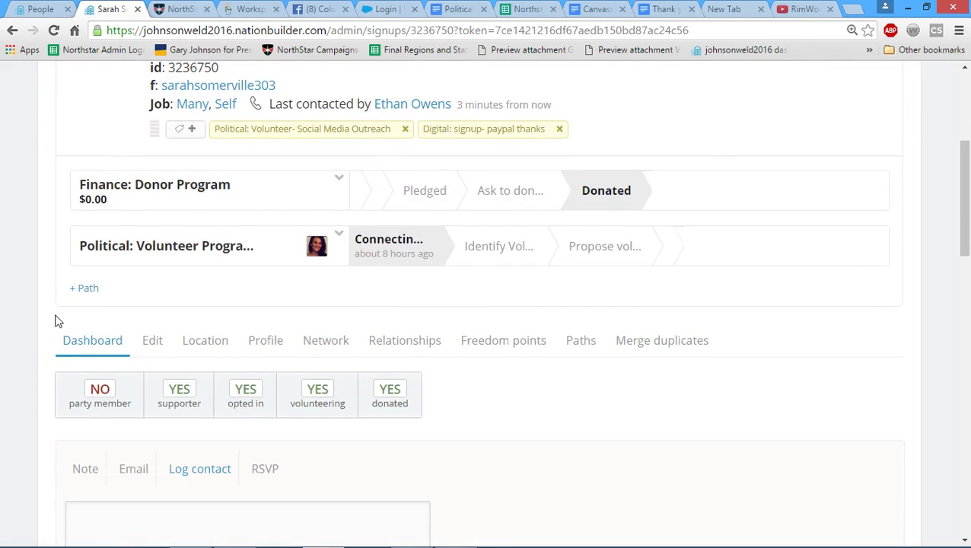
{"action": "left_click", "coordinate": [86, 290]}
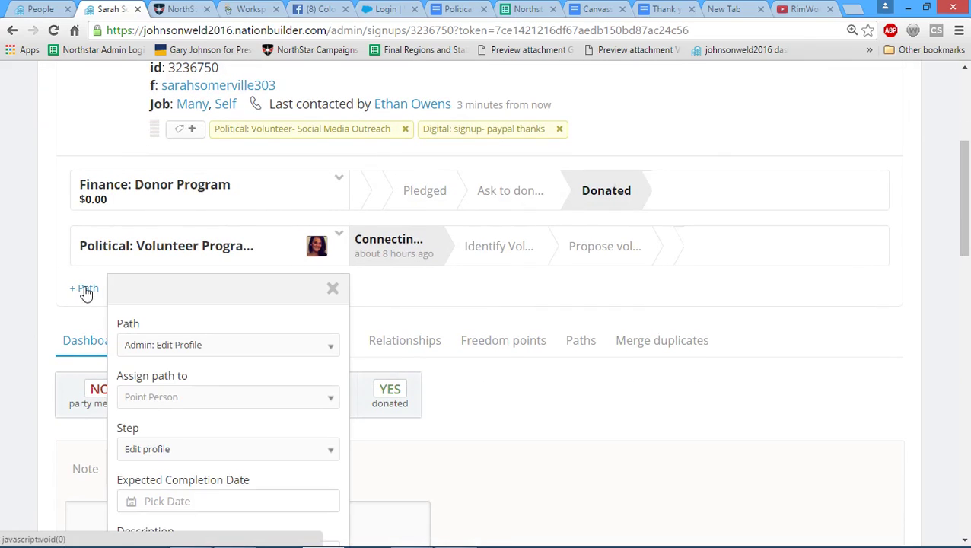
{"action": "left_click", "coordinate": [230, 349]}
{"action": "type", "text": "political"}
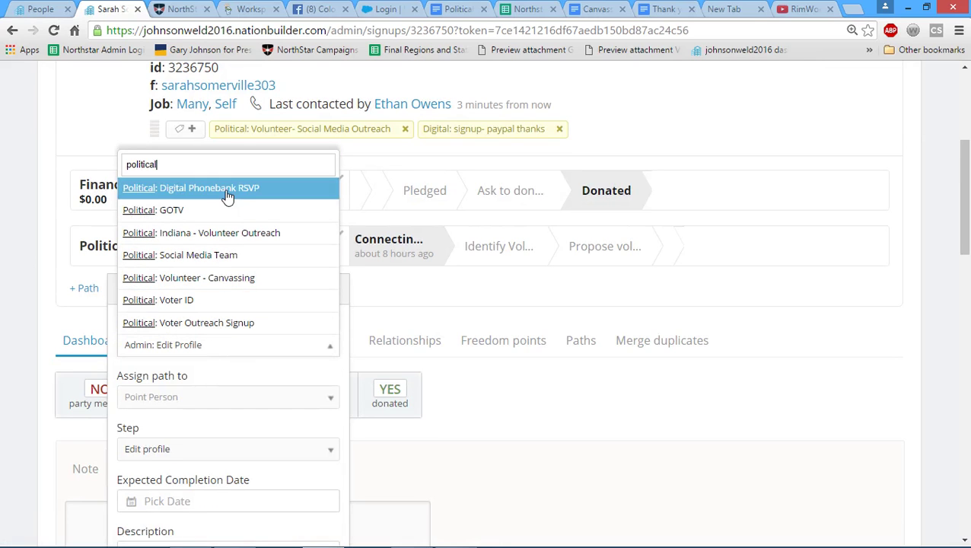
{"action": "left_click", "coordinate": [233, 192]}
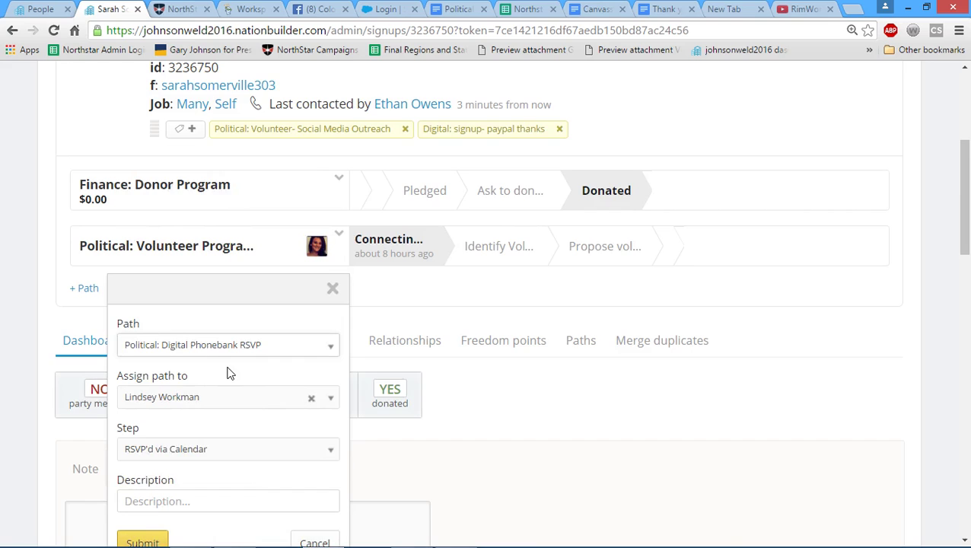
- Assign the Digital Phonebank RSVP path to the caller who logged the contacts, submit it, and check the updated profile
{"action": "scroll", "coordinate": [227, 373], "scroll_direction": "down", "scroll_amount": 1}
{"action": "left_click", "coordinate": [173, 332]}
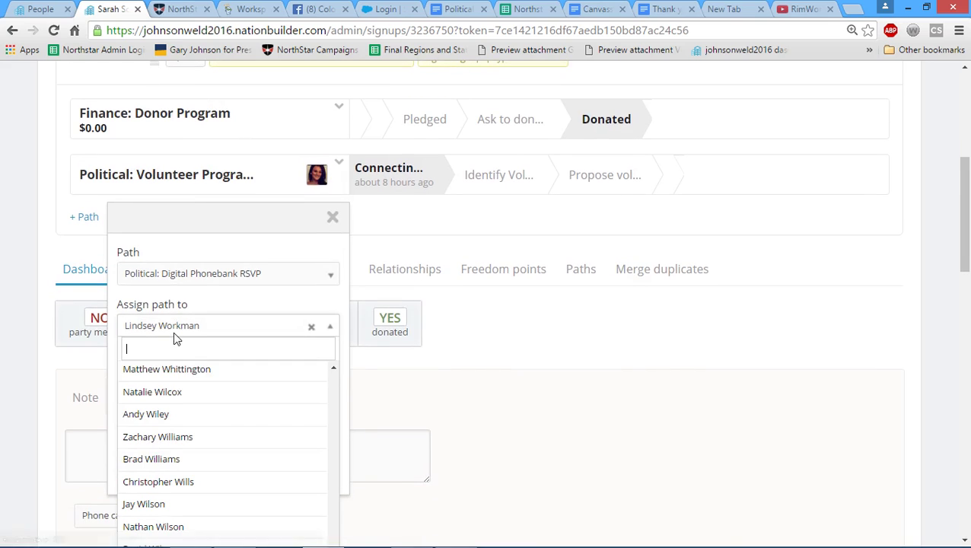
{"action": "type", "text": "eth"}
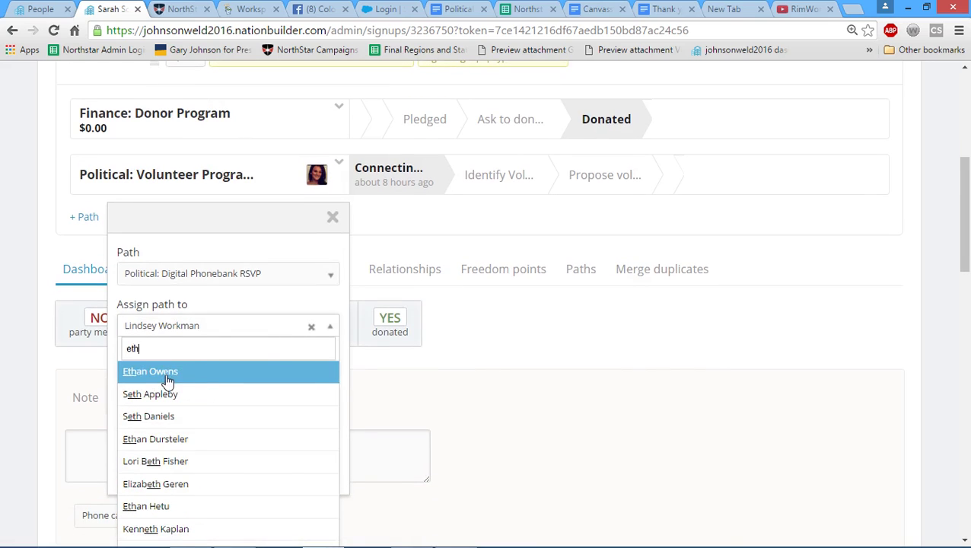
{"action": "left_click", "coordinate": [165, 365]}
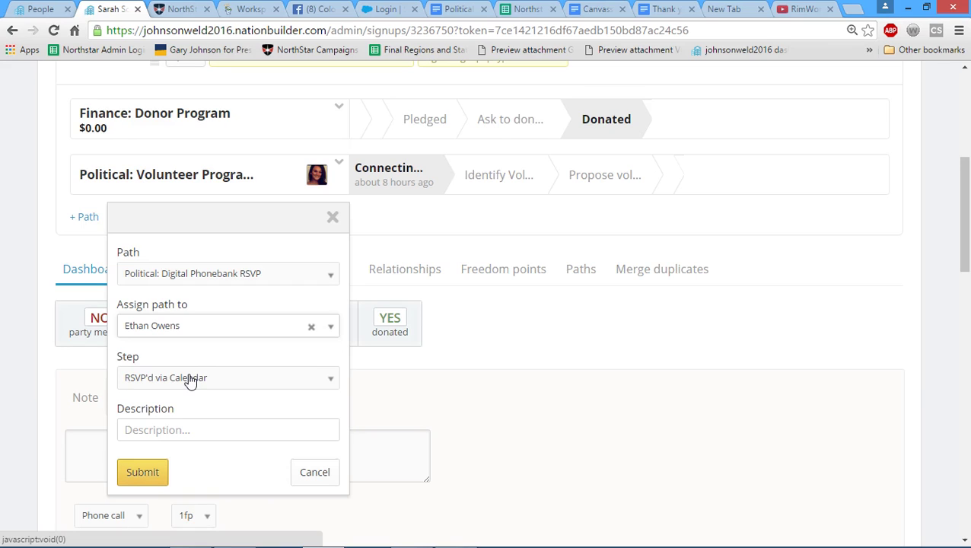
{"action": "left_click", "coordinate": [146, 479]}
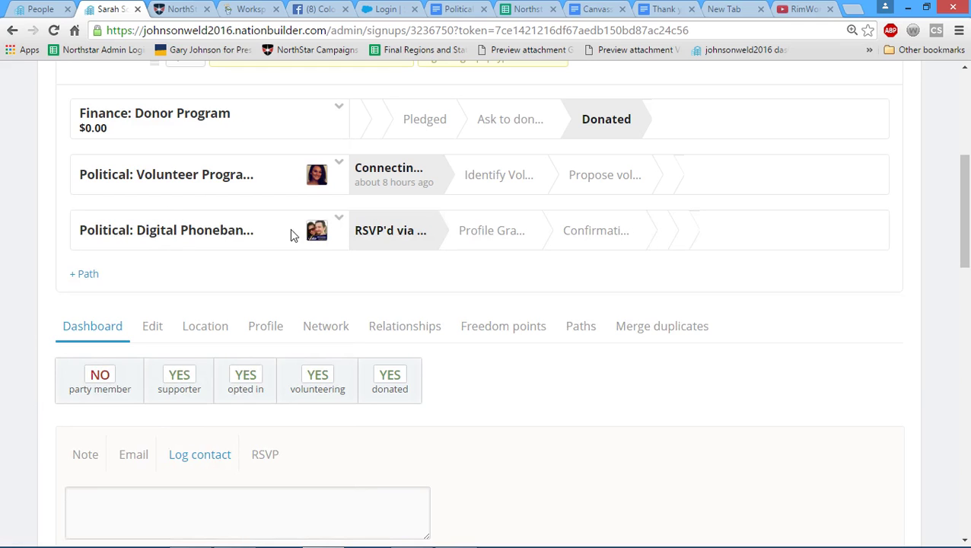
{"action": "scroll", "coordinate": [152, 262], "scroll_direction": "up", "scroll_amount": 5}
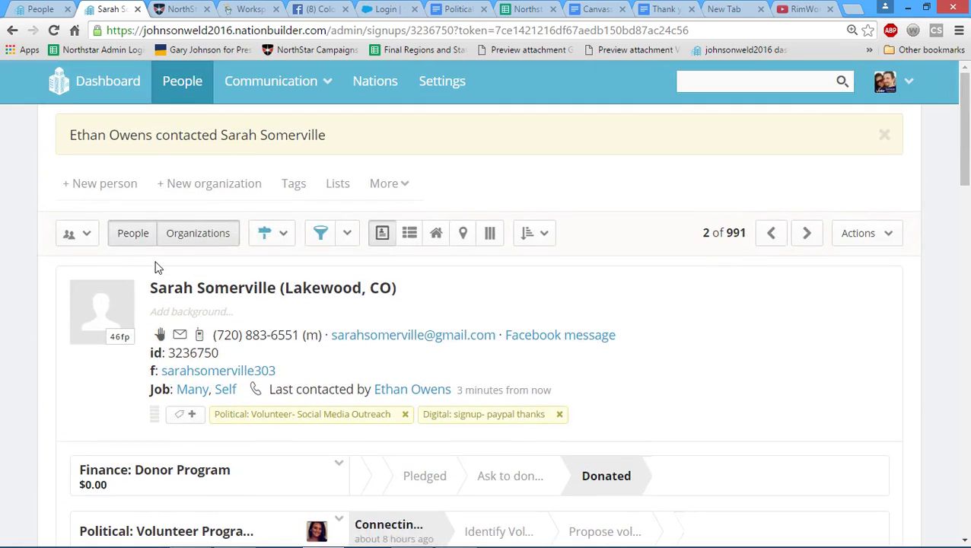
{"action": "scroll", "coordinate": [192, 287], "scroll_direction": "down", "scroll_amount": 1}
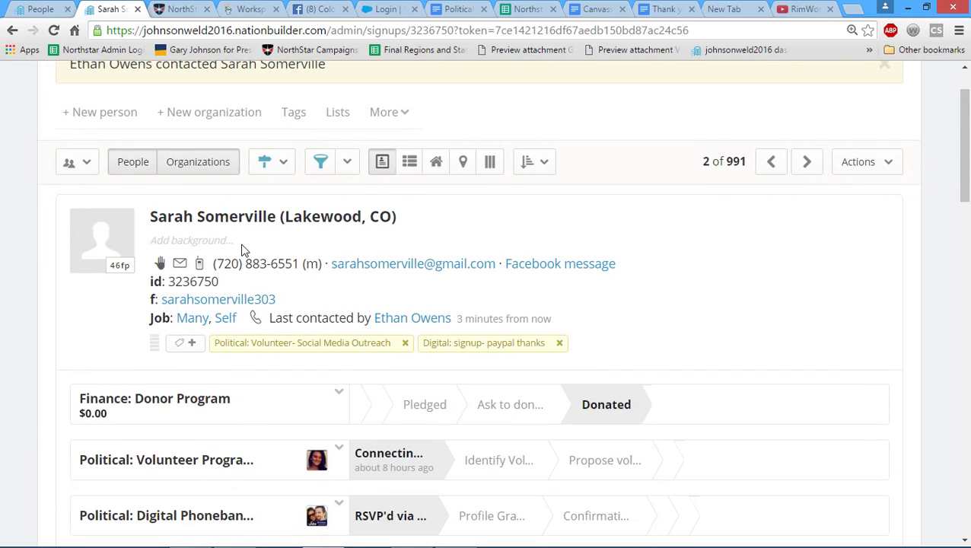
{"action": "scroll", "coordinate": [249, 278], "scroll_direction": "down", "scroll_amount": 2}
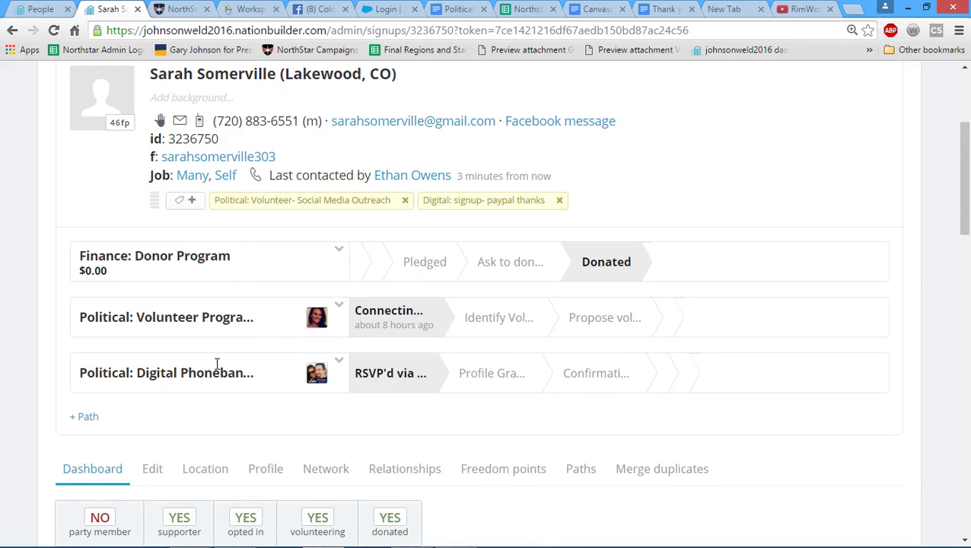
{"action": "scroll", "coordinate": [304, 389], "scroll_direction": "up", "scroll_amount": 3}
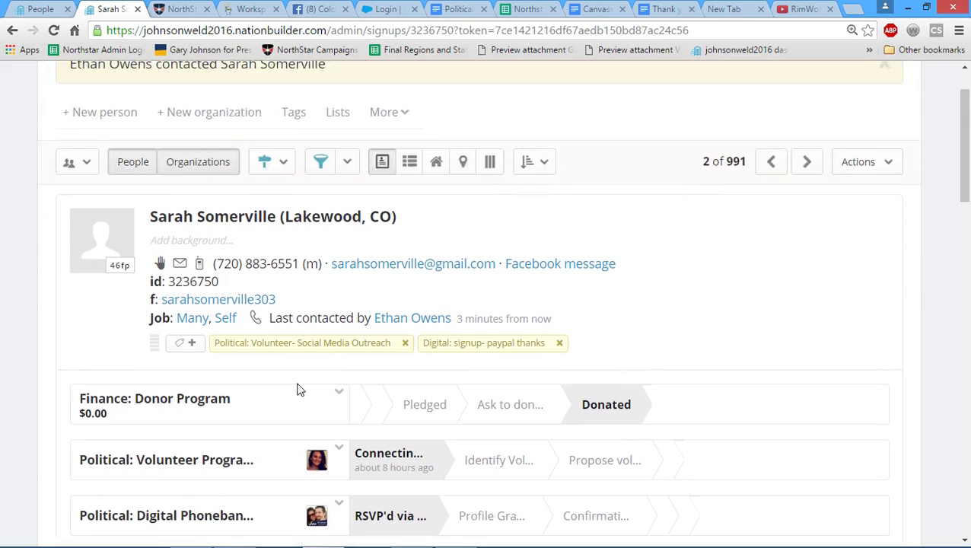
{"action": "scroll", "coordinate": [299, 278], "scroll_direction": "down", "scroll_amount": 3}
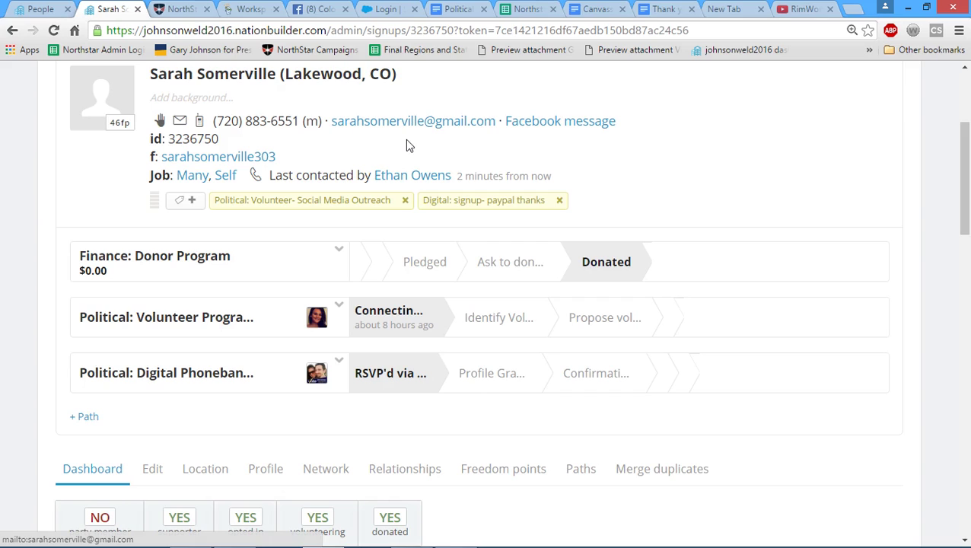
- Switch to NorthStar and examine the Add a Volunteer form's fields, then view the CO Logins sheet of Northstar Admin Logins
{"action": "left_click", "coordinate": [190, 8]}
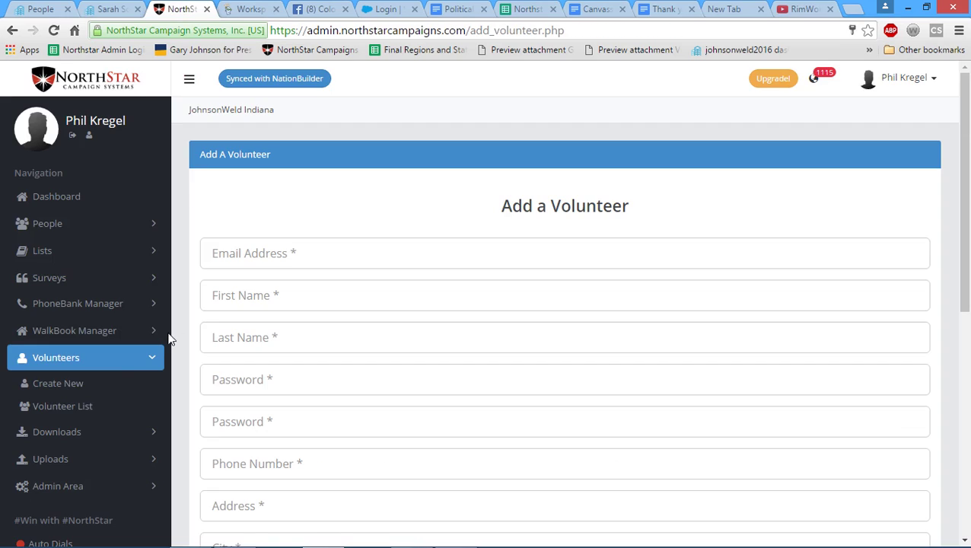
{"action": "left_click", "coordinate": [269, 254]}
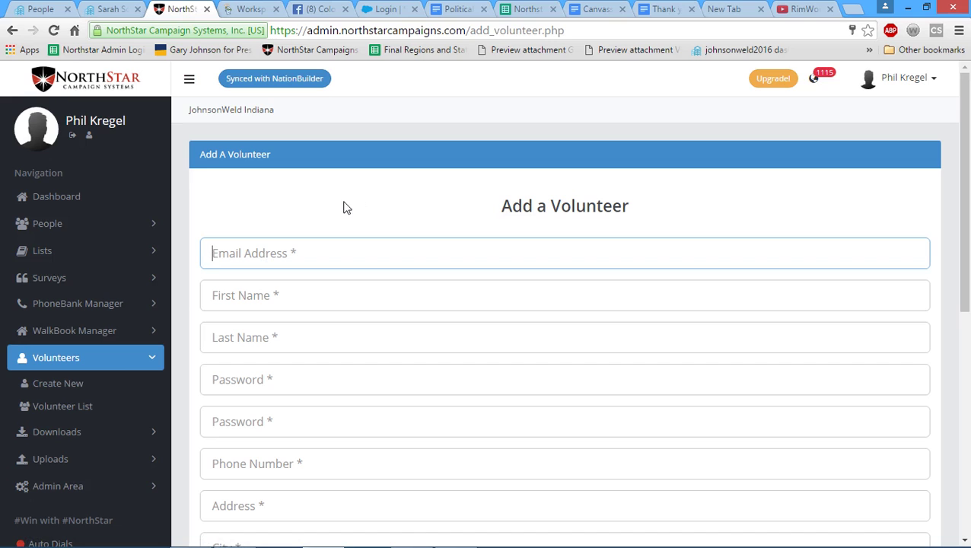
{"action": "scroll", "coordinate": [255, 166], "scroll_direction": "down", "scroll_amount": 1}
{"action": "scroll", "coordinate": [254, 167], "scroll_direction": "down", "scroll_amount": 3}
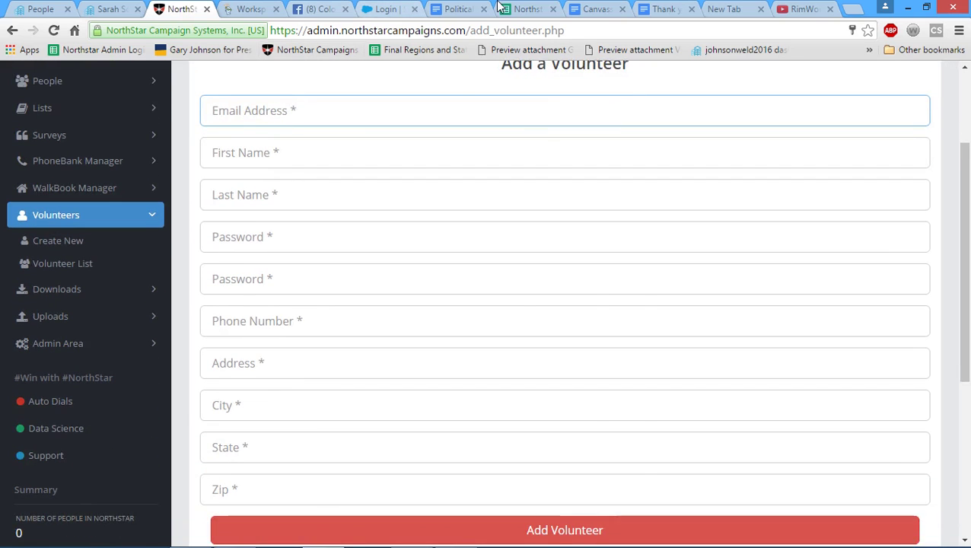
{"action": "left_click", "coordinate": [526, 8]}
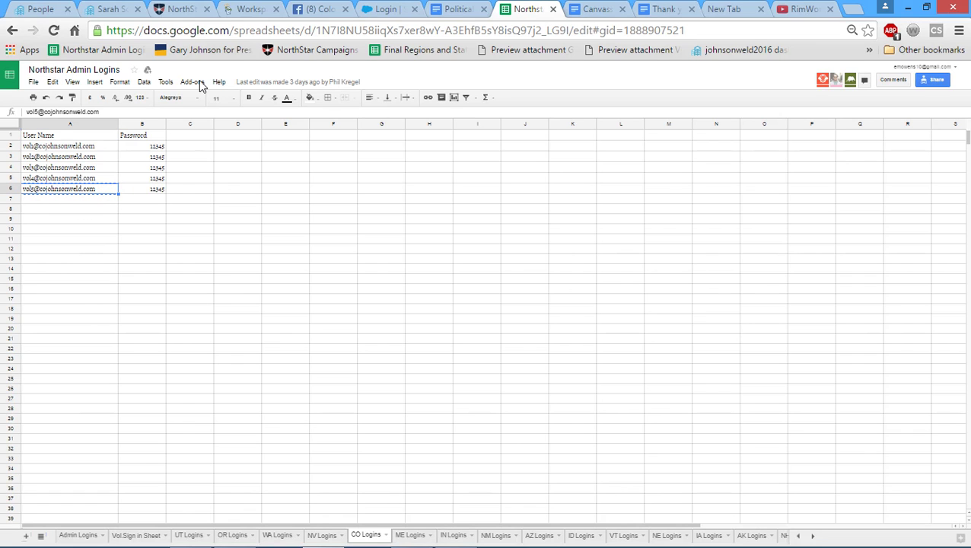
- Return to the volunteer's NationBuilder profile and start adding a new path, choosing Political: Volunteer - Canvassing
{"action": "left_click", "coordinate": [131, 8]}
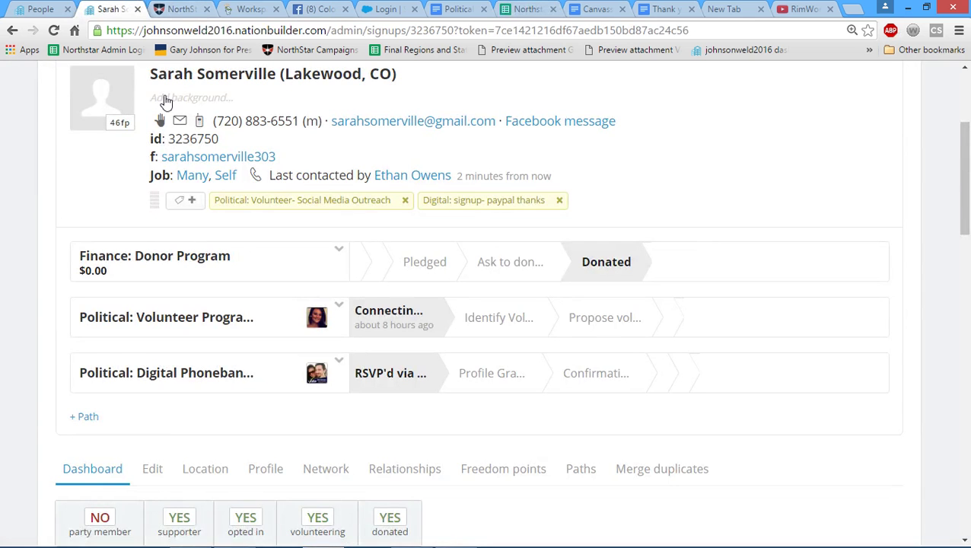
{"action": "scroll", "coordinate": [232, 127], "scroll_direction": "up", "scroll_amount": 1}
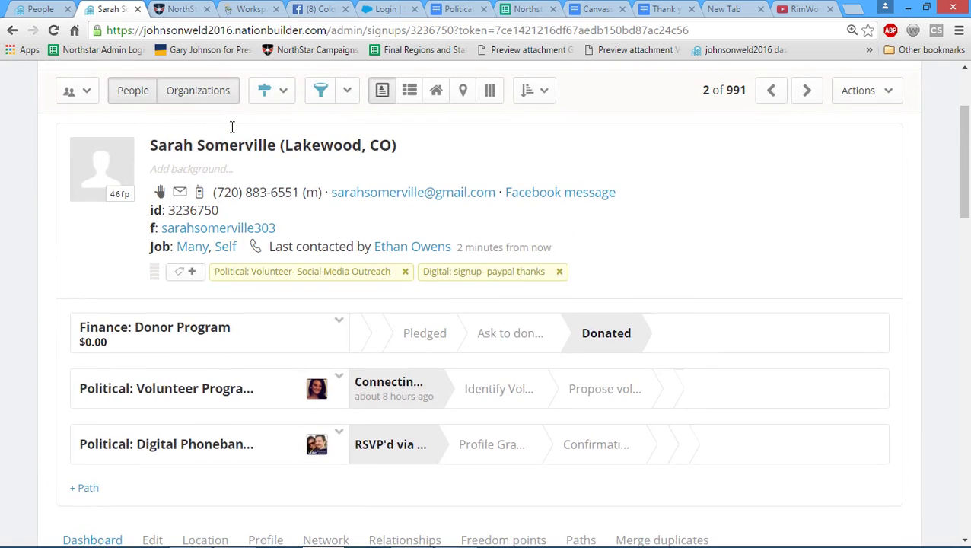
{"action": "scroll", "coordinate": [190, 304], "scroll_direction": "down", "scroll_amount": 4}
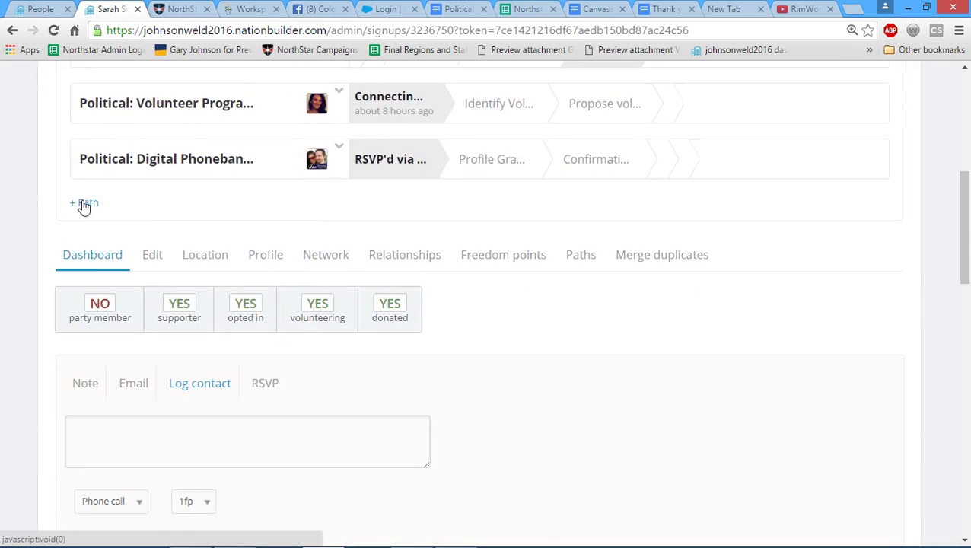
{"action": "left_click", "coordinate": [84, 205]}
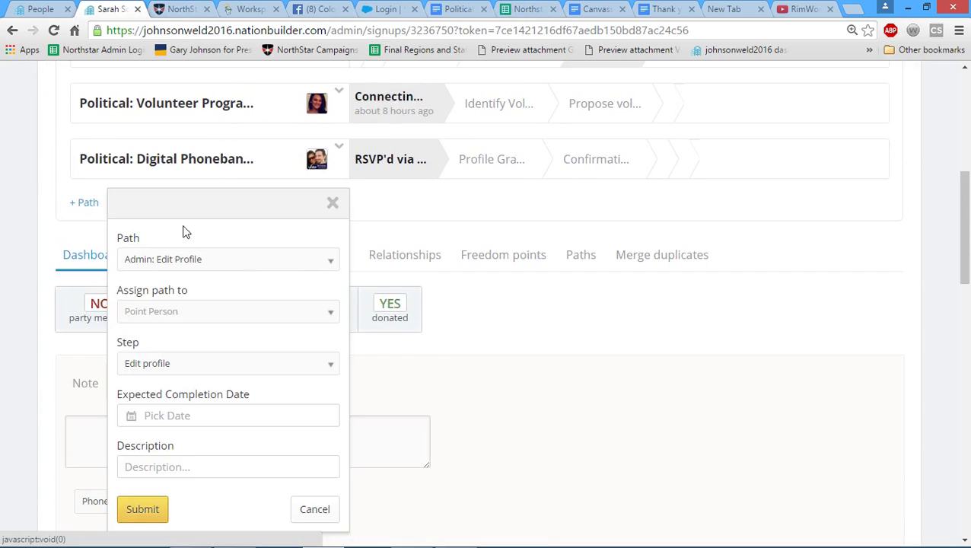
{"action": "left_click", "coordinate": [210, 266]}
{"action": "type", "text": "political"}
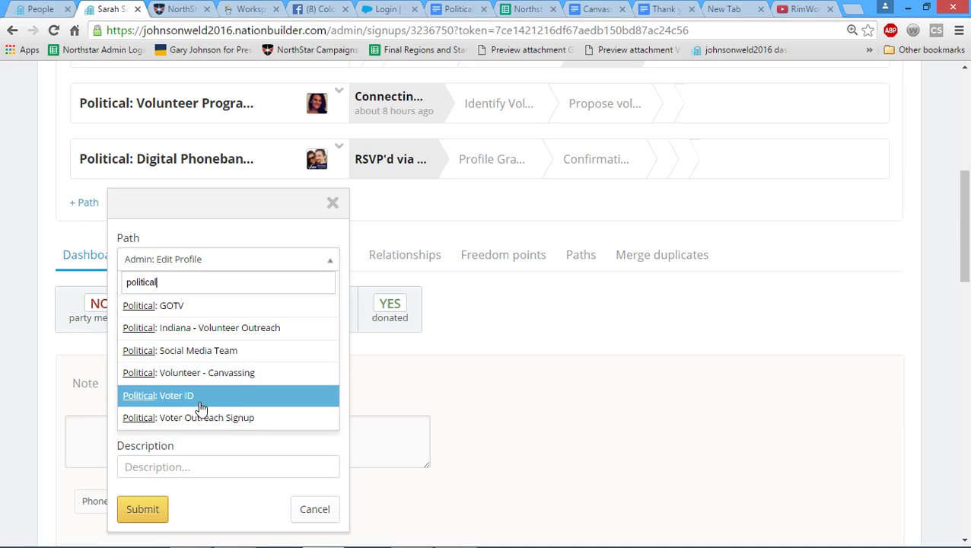
{"action": "left_click", "coordinate": [214, 378]}
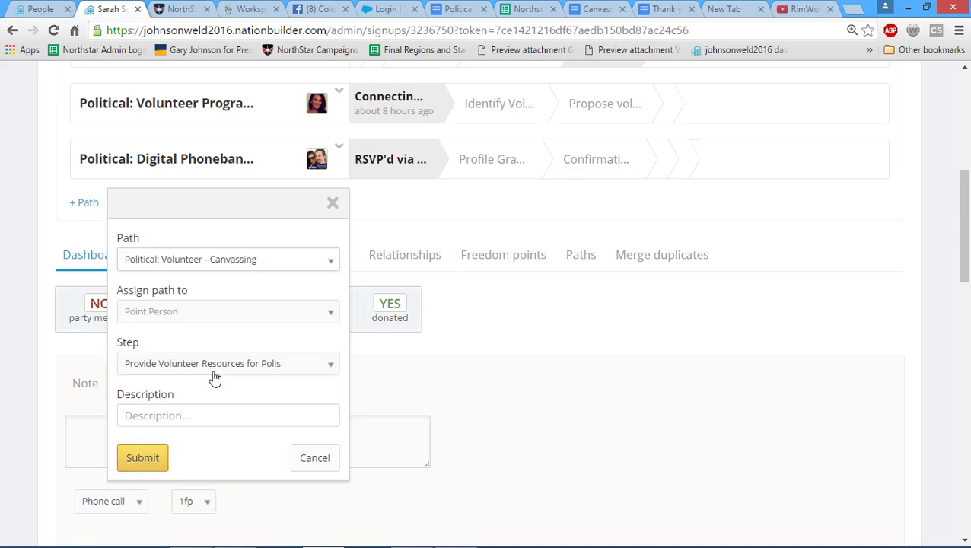
- Assign the canvassing path to the caller who logged the contacts, keep the step Provide Volunteer Resources for Polis, and submit it
{"action": "left_click", "coordinate": [224, 313]}
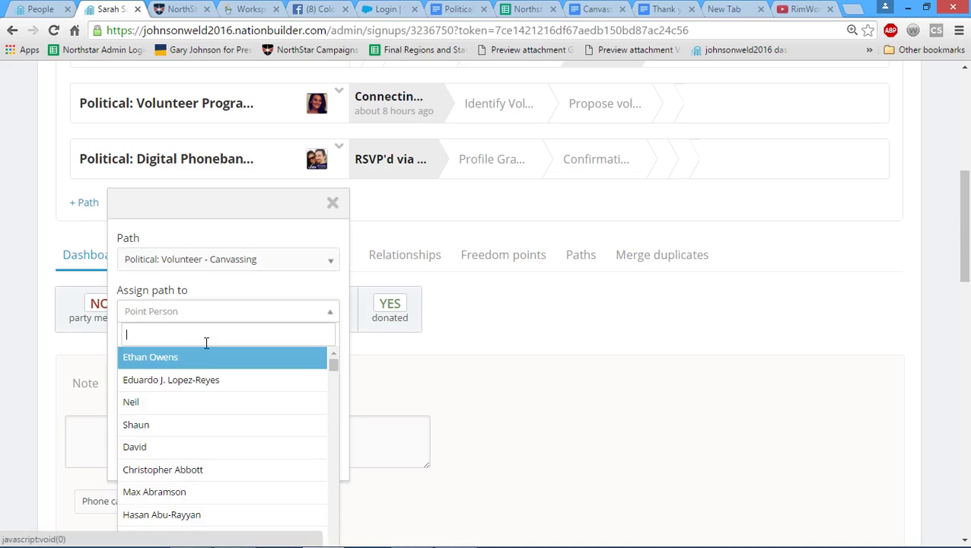
{"action": "left_click", "coordinate": [186, 364]}
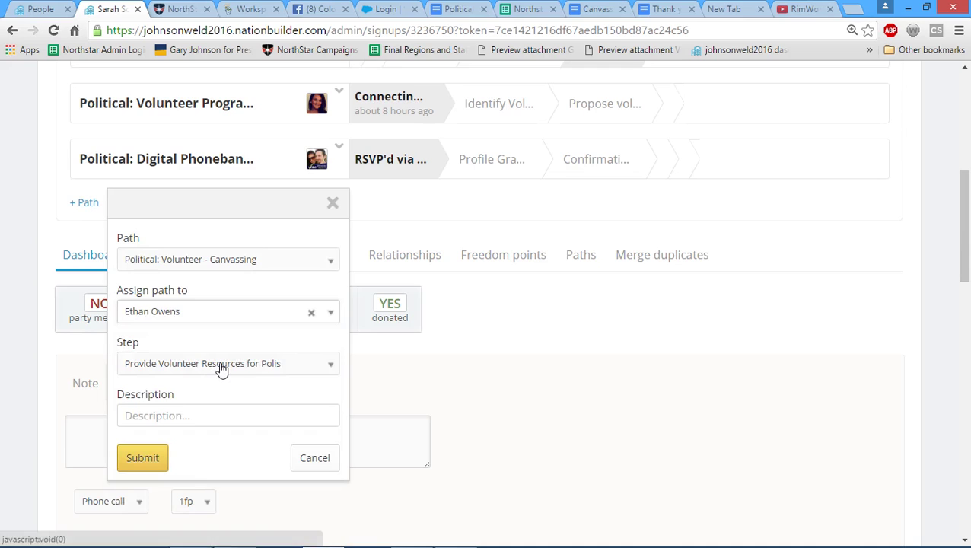
{"action": "left_click", "coordinate": [222, 366]}
{"action": "left_click", "coordinate": [221, 366]}
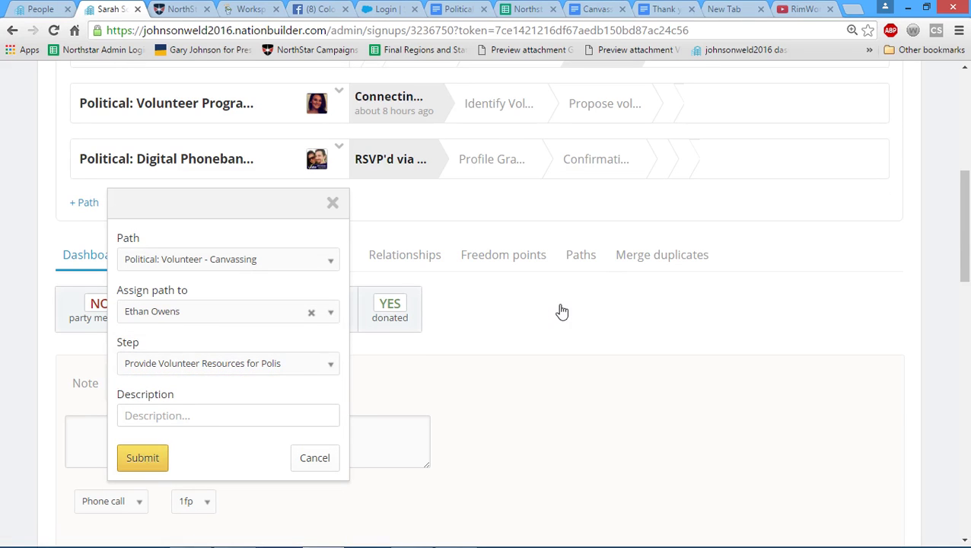
{"action": "key", "text": "Return"}
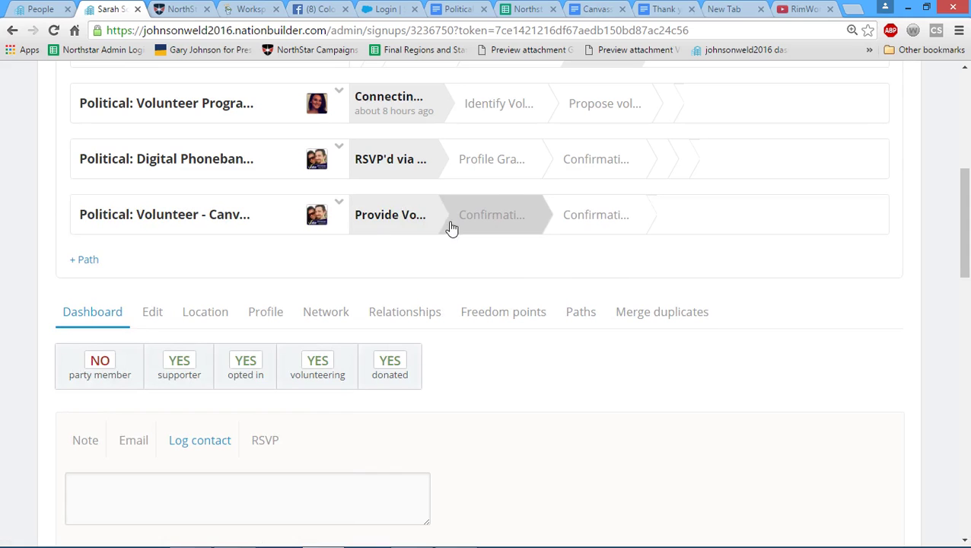
{"action": "scroll", "coordinate": [406, 242], "scroll_direction": "up", "scroll_amount": 1}
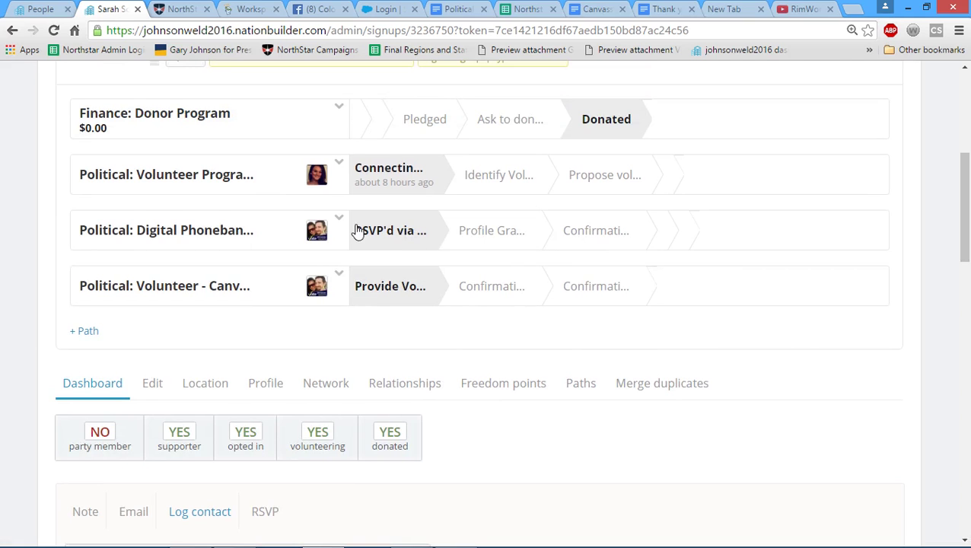
{"action": "scroll", "coordinate": [392, 256], "scroll_direction": "down", "scroll_amount": 1}
{"action": "scroll", "coordinate": [395, 261], "scroll_direction": "down", "scroll_amount": 1}
{"action": "scroll", "coordinate": [394, 274], "scroll_direction": "up", "scroll_amount": 1}
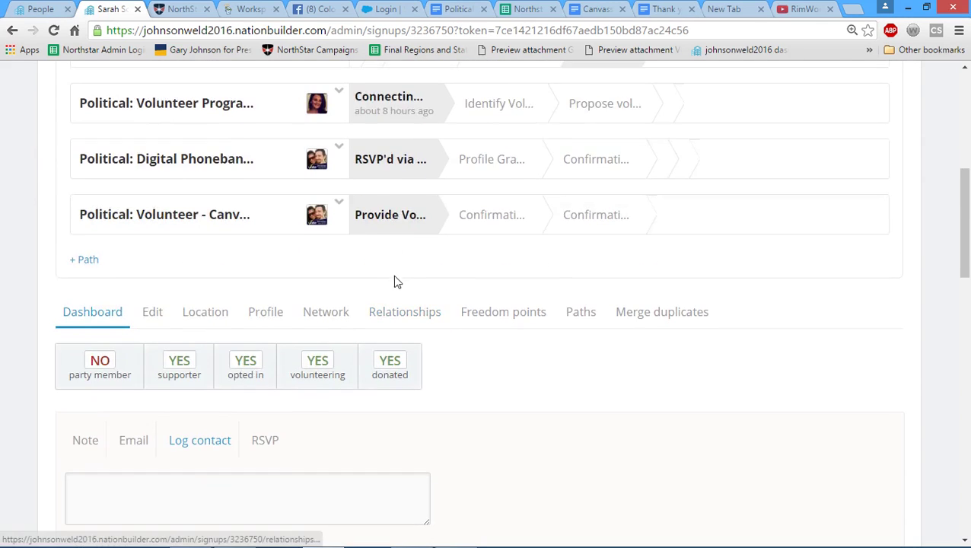
{"action": "scroll", "coordinate": [394, 279], "scroll_direction": "down", "scroll_amount": 1}
{"action": "scroll", "coordinate": [395, 275], "scroll_direction": "up", "scroll_amount": 2}
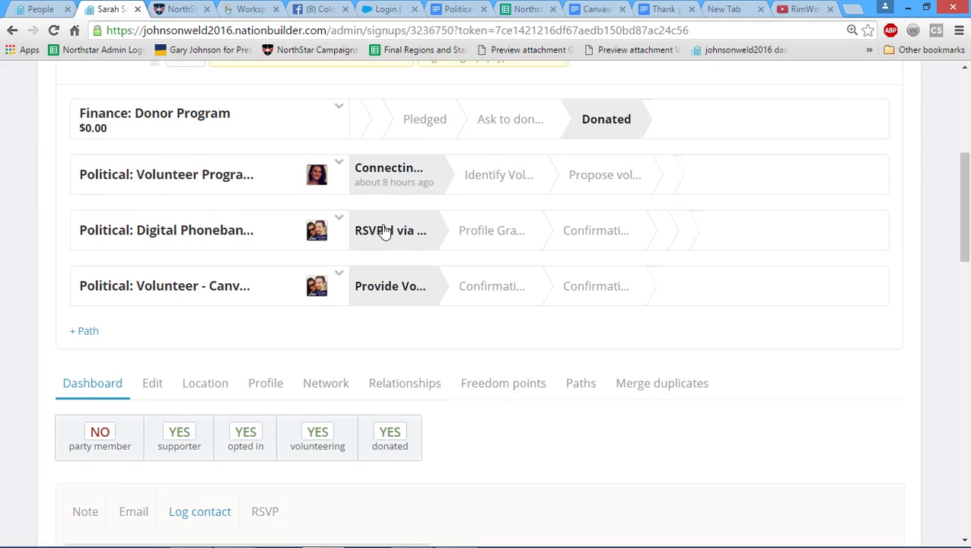
{"action": "scroll", "coordinate": [383, 312], "scroll_direction": "down", "scroll_amount": 6}
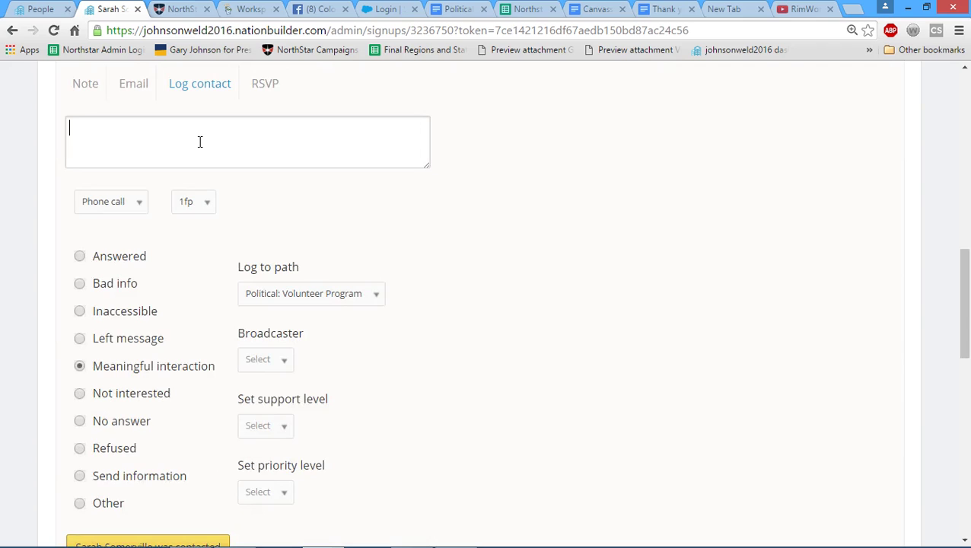
{"action": "left_click", "coordinate": [199, 141]}
{"action": "type", "text": "Has been cvonta"}
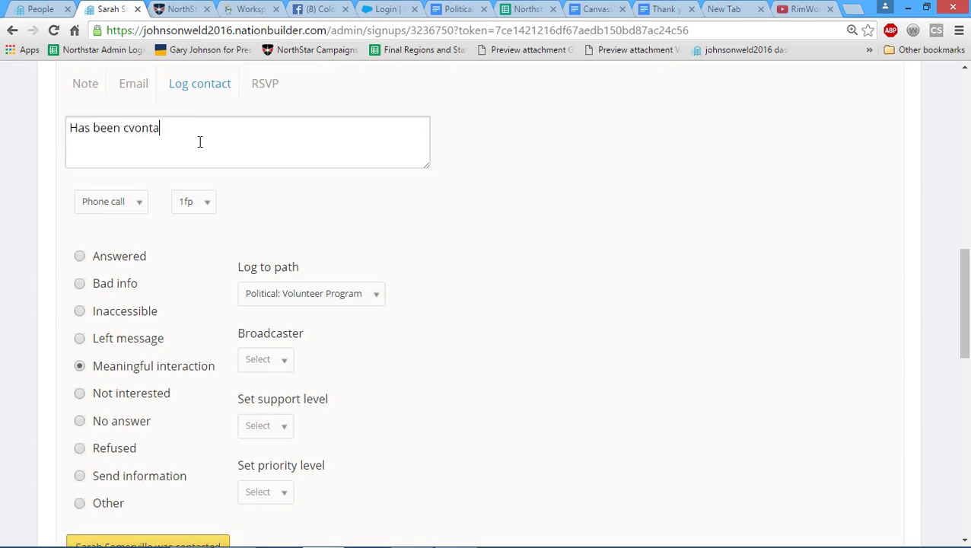
{"action": "type", "text": "cted via email wit"}
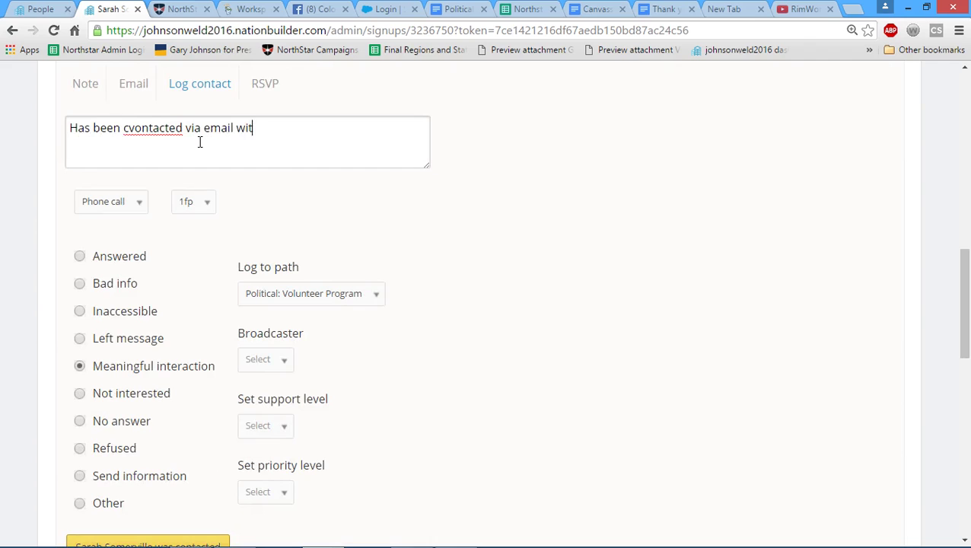
{"action": "type", "text": "h information for (inset"}
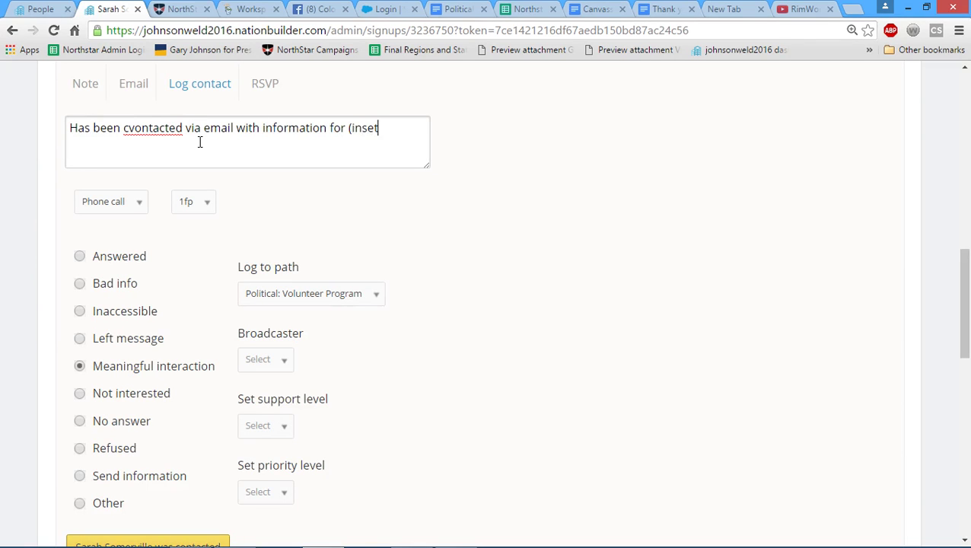
{"action": "key", "text": "BackSpace"}
{"action": "key", "text": "BackSpace"}
{"action": "key", "text": "BackSpace"}
{"action": "key", "text": "BackSpace"}
{"action": "key", "text": "BackSpace"}
{"action": "key", "text": "BackSpace"}
{"action": "key", "text": "BackSpace"}
{"action": "key", "text": "BackSpace"}
{"action": "key", "text": "BackSpace"}
{"action": "key", "text": "BackSpace"}
{"action": "key", "text": "BackSpace"}
{"action": "key", "text": "BackSpace"}
{"action": "key", "text": "BackSpace"}
{"action": "key", "text": "BackSpace"}
{"action": "key", "text": "BackSpace"}
{"action": "key", "text": "BackSpace"}
{"action": "key", "text": "BackSpace"}
{"action": "key", "text": "BackSpace"}
{"action": "key", "text": "BackSpace"}
{"action": "key", "text": "BackSpace"}
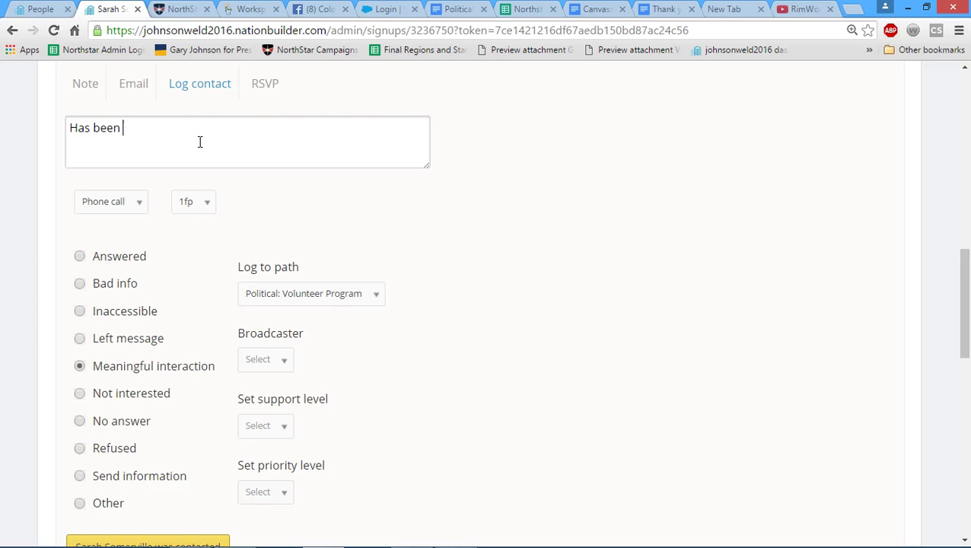
{"action": "key", "text": "BackSpace"}
{"action": "key", "text": "BackSpace"}
{"action": "key", "text": "BackSpace"}
{"action": "key", "text": "BackSpace"}
{"action": "key", "text": "BackSpace"}
{"action": "key", "text": "BackSpace"}
{"action": "key", "text": "BackSpace"}
{"action": "key", "text": "BackSpace"}
{"action": "key", "text": "BackSpace"}
- Leave the volunteer's profile for the full people list and start choosing a path to filter it by
{"action": "scroll", "coordinate": [266, 186], "scroll_direction": "up", "scroll_amount": 10}
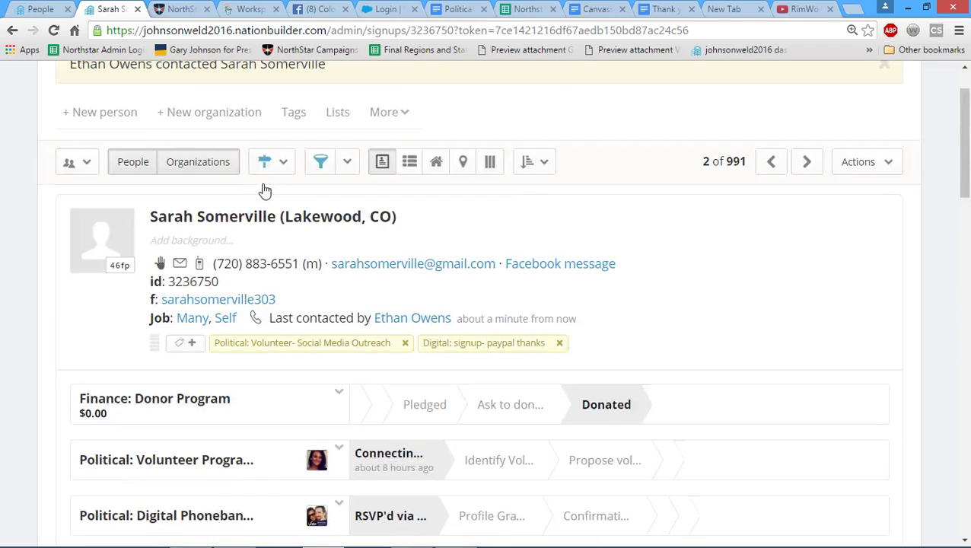
{"action": "scroll", "coordinate": [265, 190], "scroll_direction": "down", "scroll_amount": 2}
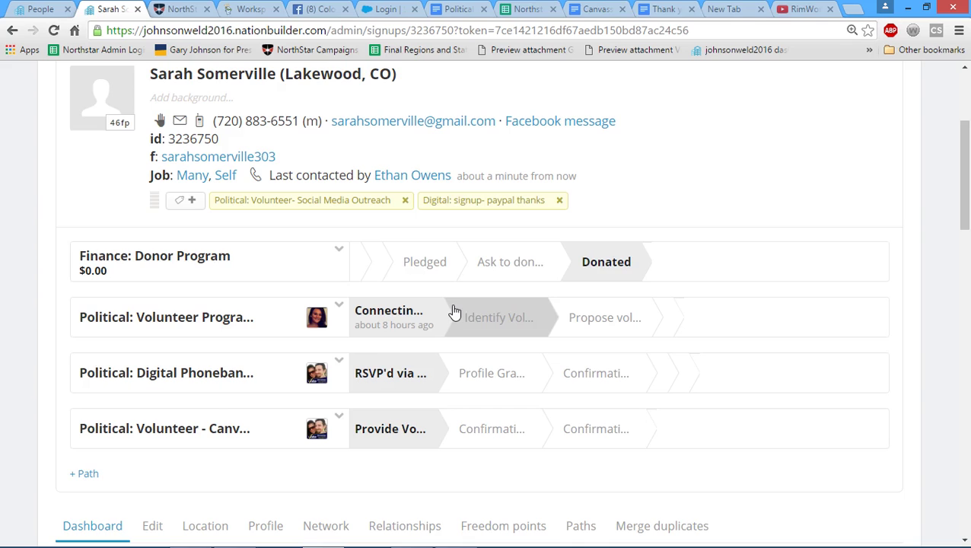
{"action": "scroll", "coordinate": [454, 312], "scroll_direction": "up", "scroll_amount": 3}
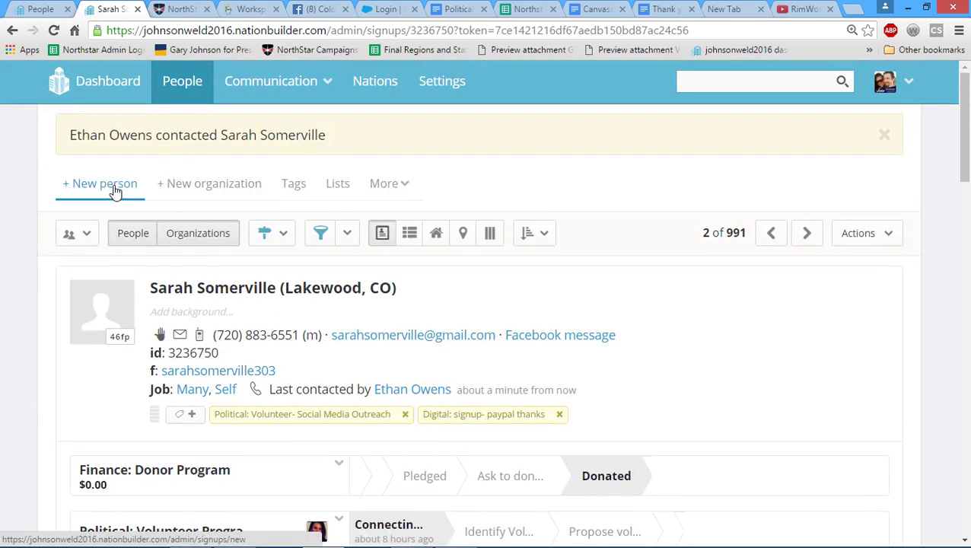
{"action": "left_click", "coordinate": [187, 91]}
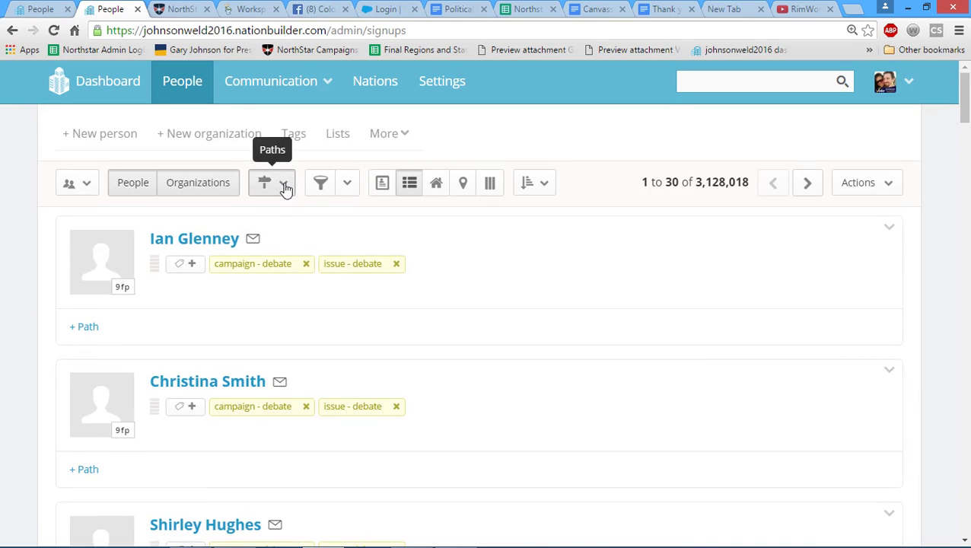
{"action": "left_click", "coordinate": [286, 185]}
{"action": "left_click", "coordinate": [287, 185]}
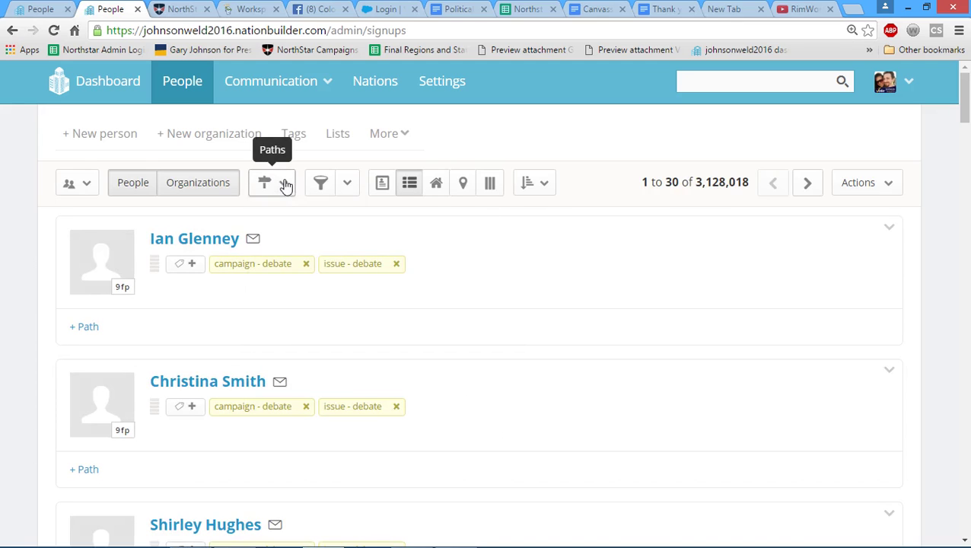